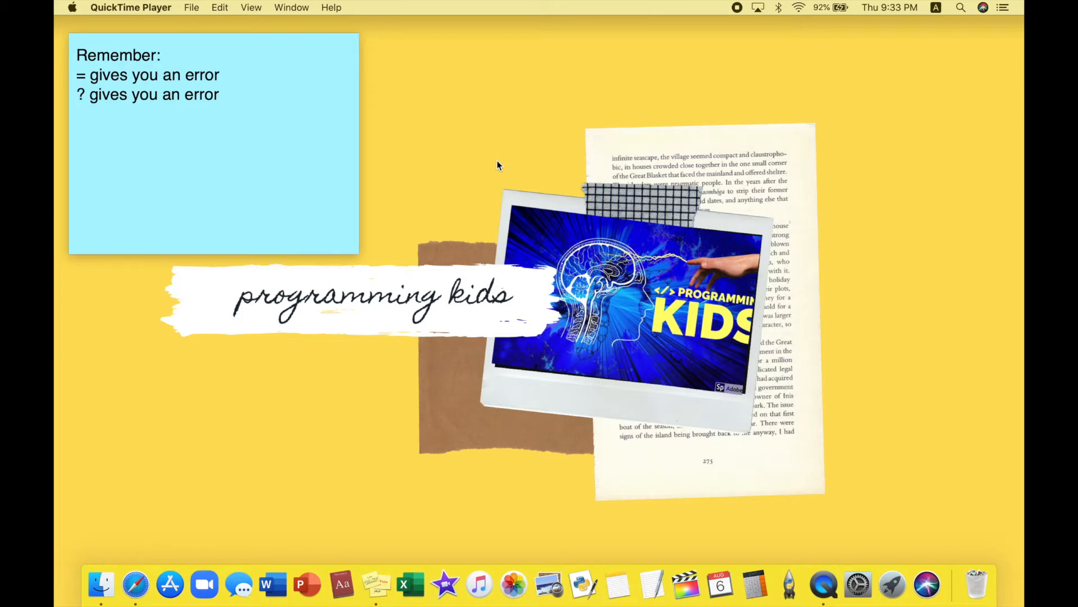
# Step: Bring up Spotlight from the menu bar with 'idle' and IDLE as Top Hit
pyautogui.click(961, 7)
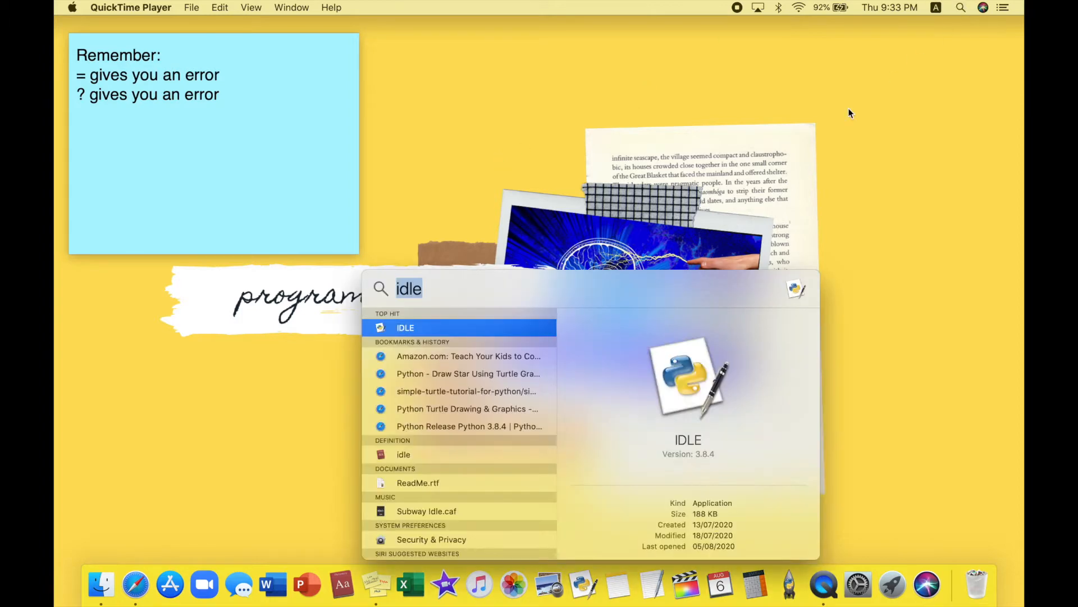
# Step: Launch IDLE's Python 3.8.4 Shell and drag it right, beside the sticky note
pyautogui.press('Return')
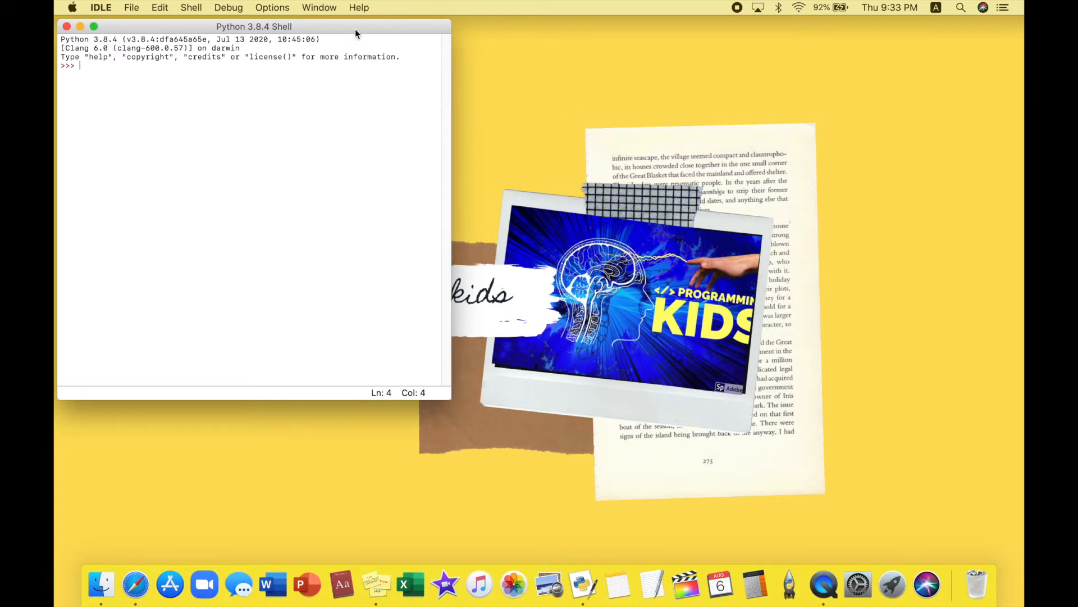
pyautogui.moveTo(355, 28); pyautogui.dragTo(730, 81)
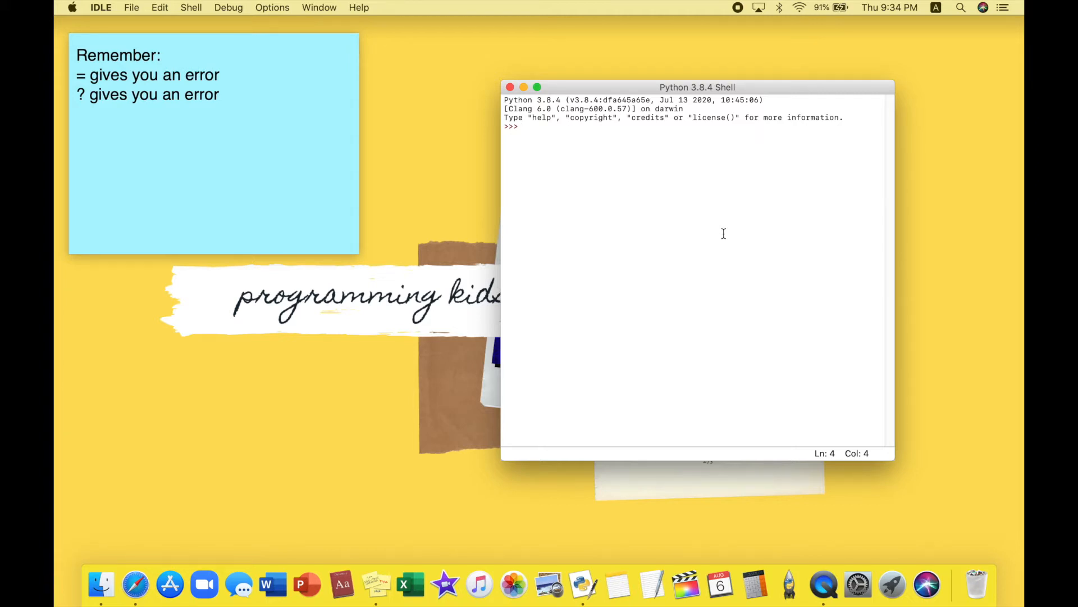
pyautogui.write('367809897643')
pyautogui.write('4607')
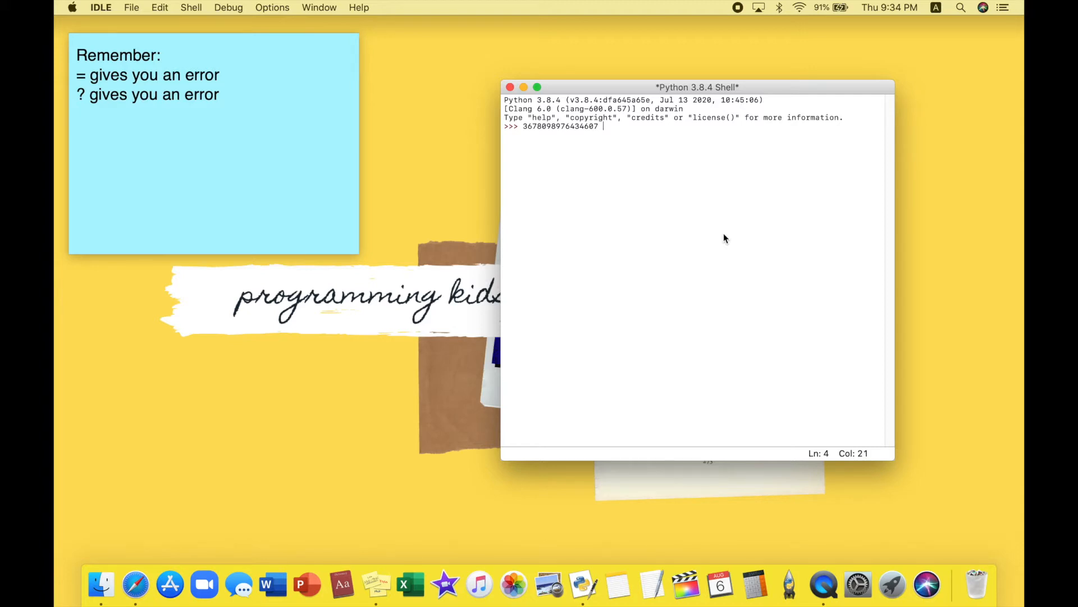
pyautogui.write(' + ')
pyautogui.write('3456789987654')
pyautogui.write('+')
pyautogui.write('?')
pyautogui.press('BackSpace')
pyautogui.press('Return')
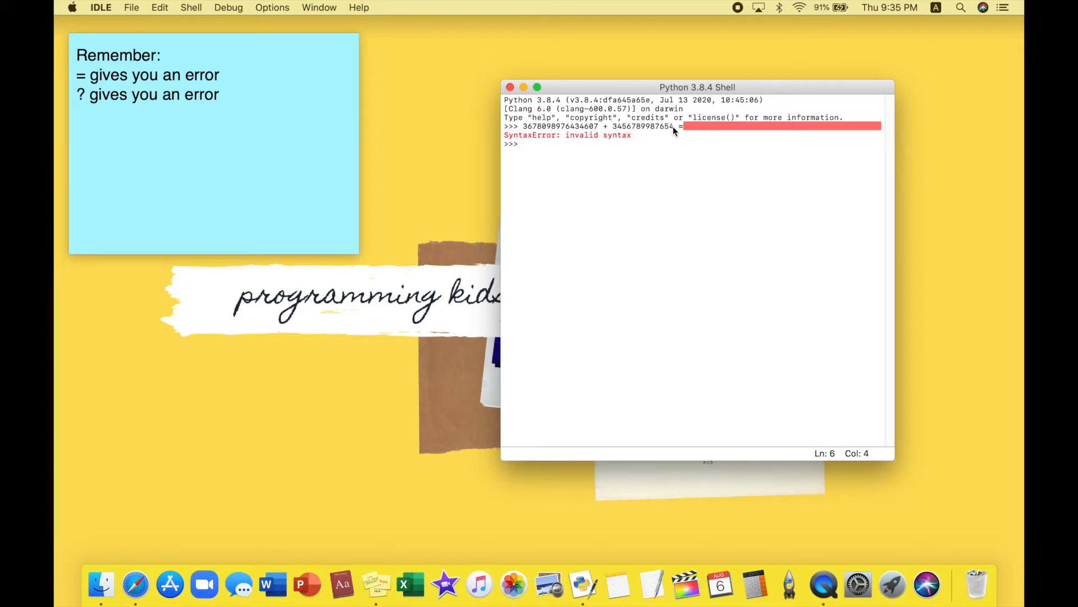
pyautogui.moveTo(673, 127); pyautogui.dragTo(536, 127)
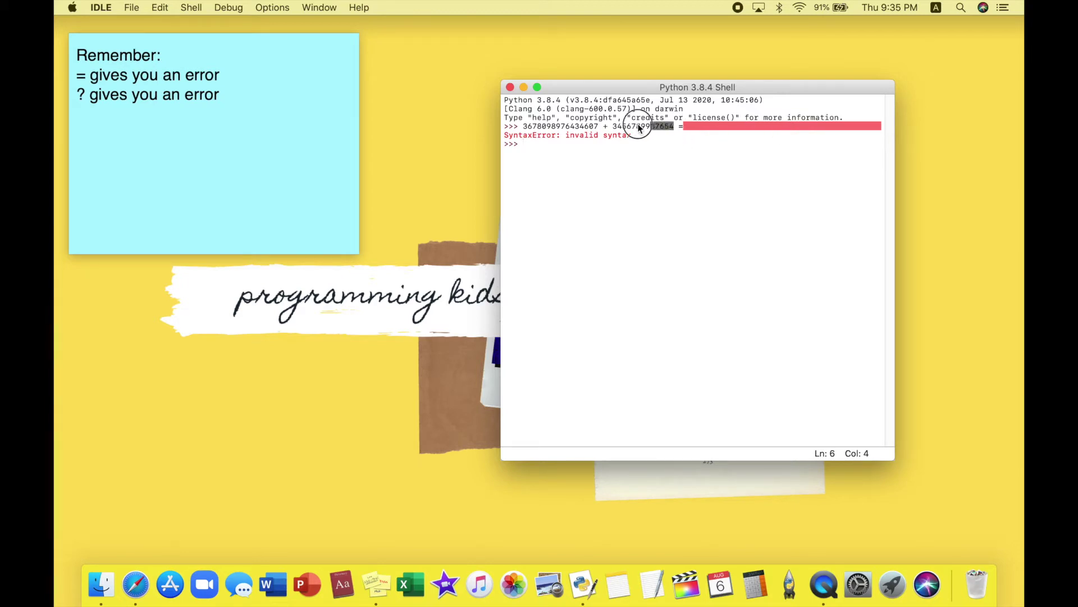
pyautogui.click(544, 154)
pyautogui.write('3456789')
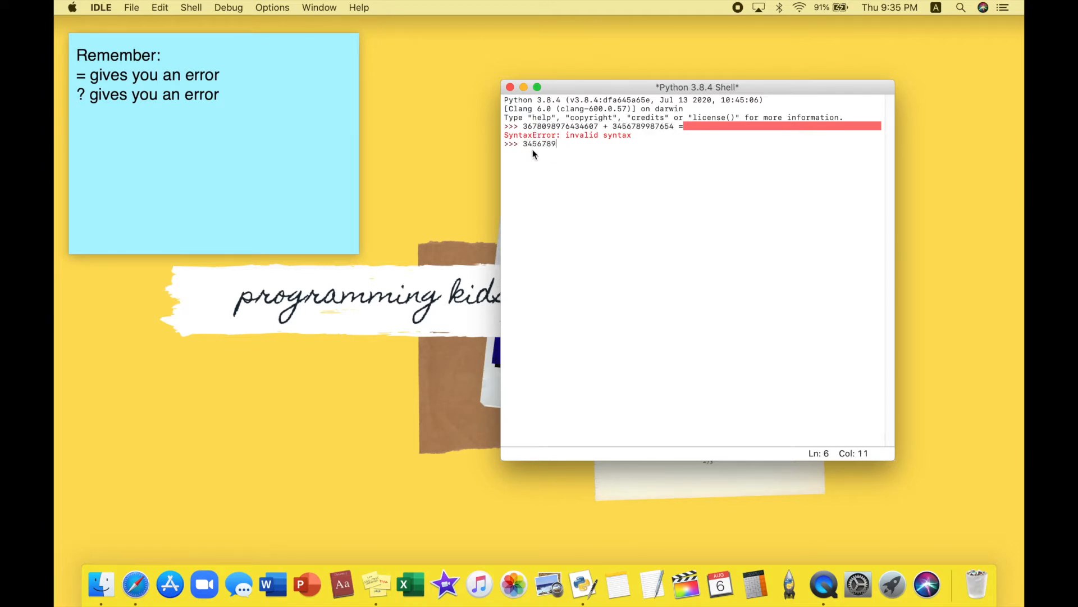
pyautogui.write('456789')
pyautogui.write(' +23456789')
pyautogui.write('+')
pyautogui.press('BackSpace')
pyautogui.write('=')
pyautogui.press('BackSpace')
pyautogui.write('?')
pyautogui.press('Return')
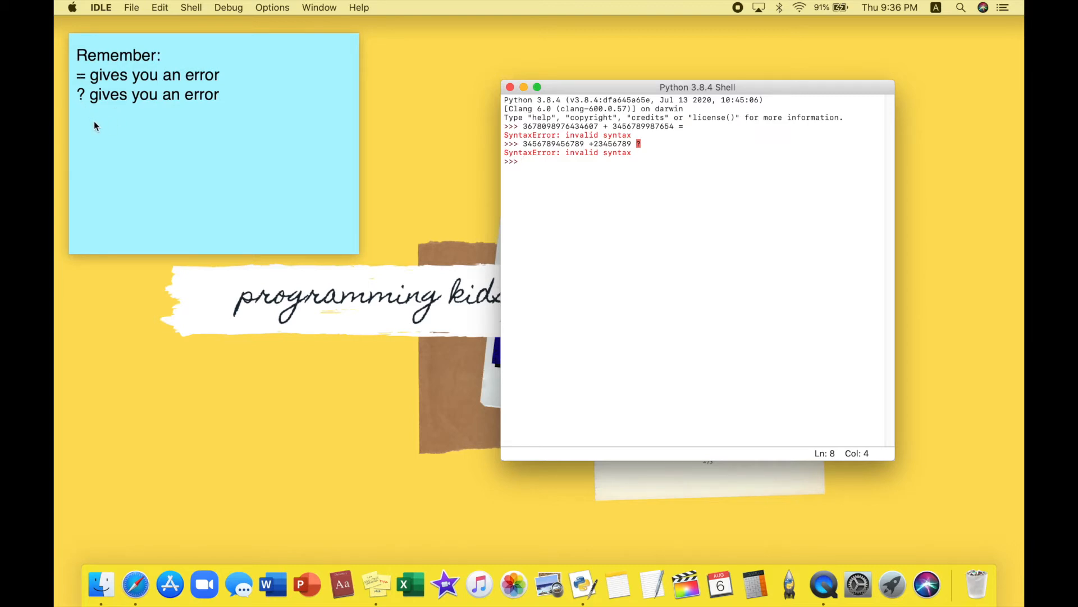
pyautogui.write('45373738424')
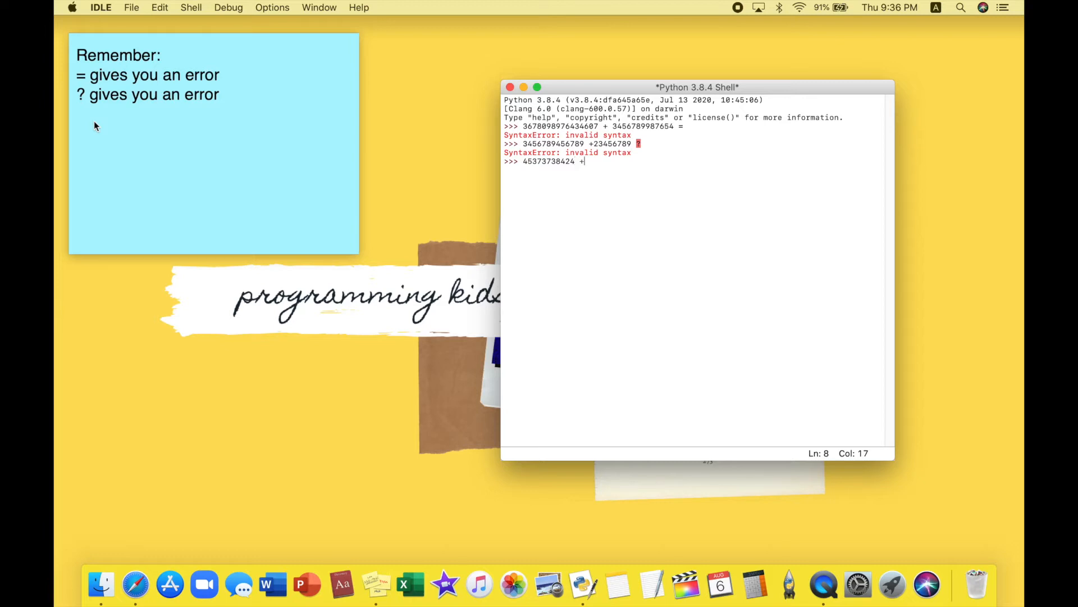
pyautogui.write(' + 34568873 ')
pyautogui.write('=')
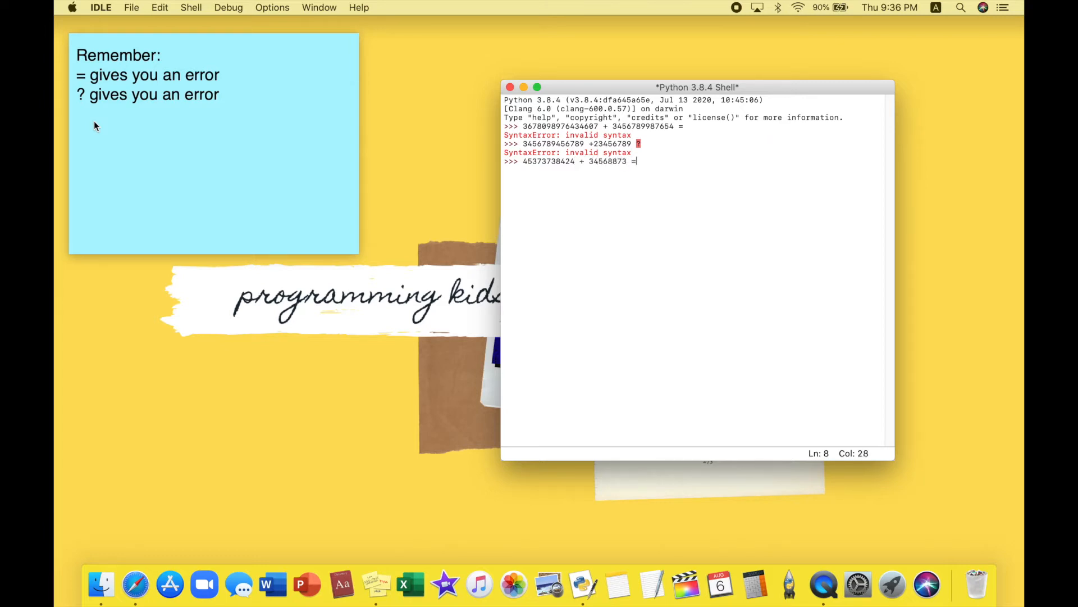
pyautogui.press('BackSpace')
pyautogui.press('Return')
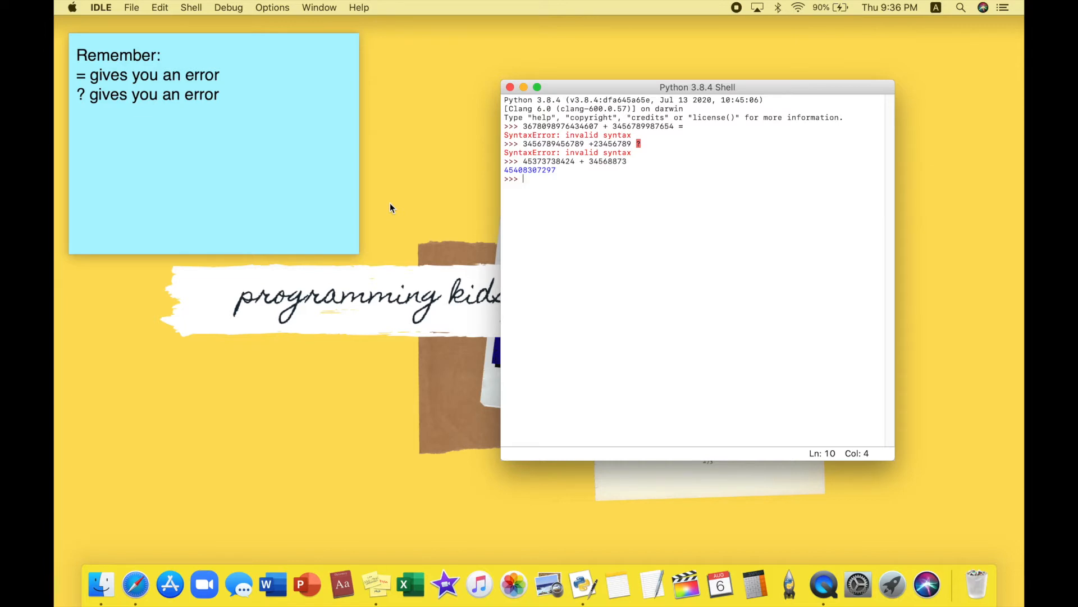
pyautogui.write('9')
pyautogui.write('87642456')
pyautogui.write(' -')
pyautogui.write('98764')
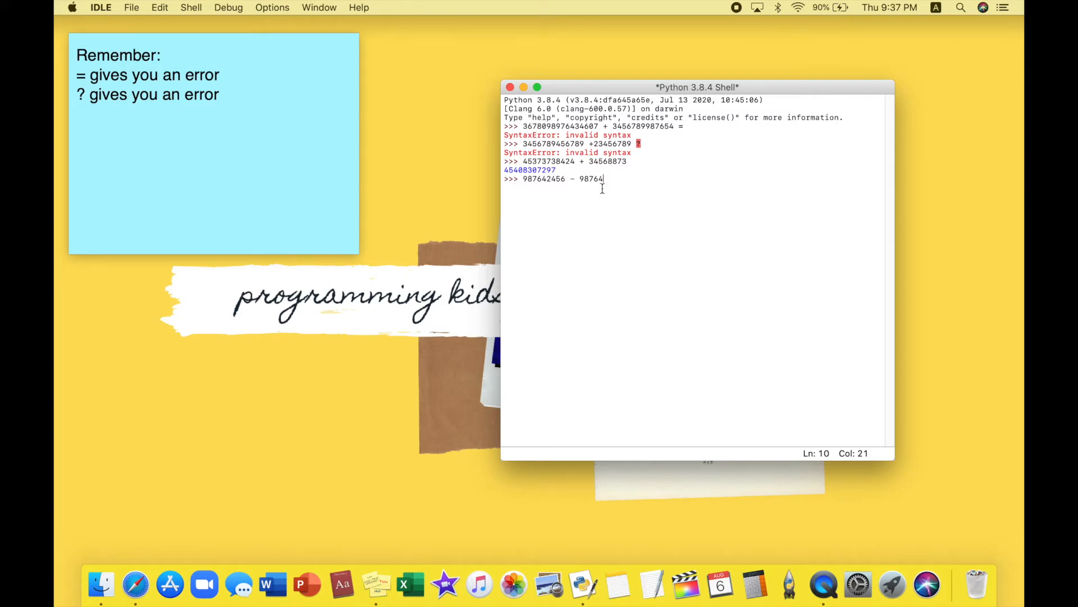
# Step: Evaluate 987642456 - 98764, giving 987543692
pyautogui.press('Return')
pyautogui.write('76')
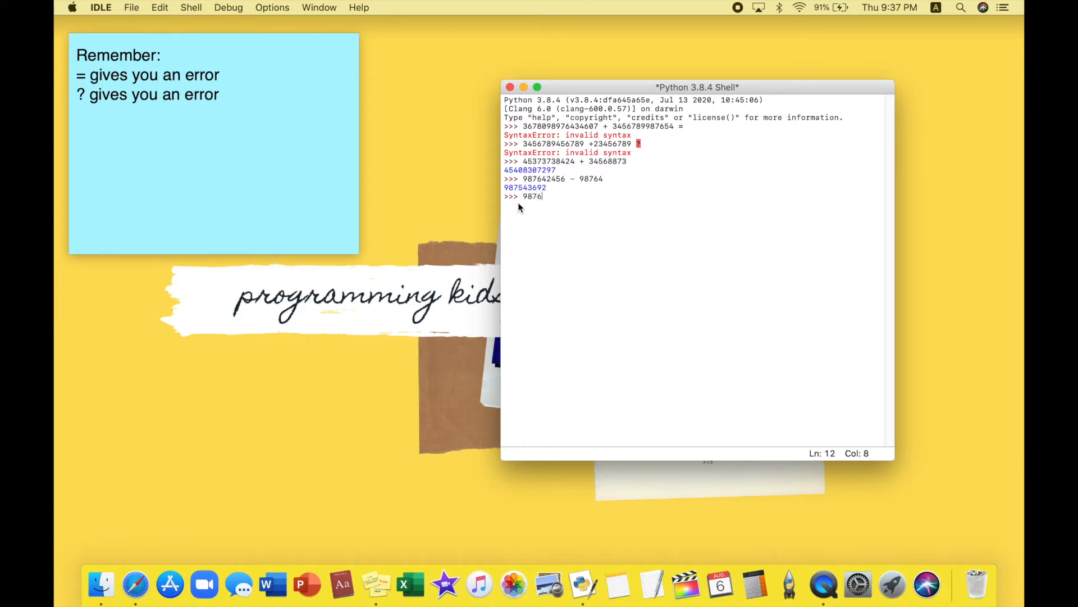
pyautogui.write('4-')
# Step: Shorten 98764 to 98 and evaluate 98 - 5678 as -5580, then 5678 - 98 as 5580
pyautogui.press('BackSpace')
pyautogui.write('- ')
pyautogui.write('567')
pyautogui.write('8')
pyautogui.click(547, 199)
pyautogui.press('BackSpace')
pyautogui.press('BackSpace')
pyautogui.press('BackSpace')
pyautogui.click(570, 199)
pyautogui.press('Return')
pyautogui.write('5')
pyautogui.write('-')
pyautogui.press('Return')
pyautogui.write('*')
pyautogui.write('*')
pyautogui.press('BackSpace')
pyautogui.write('*')
pyautogui.press('BackSpace')
pyautogui.write('2345678')
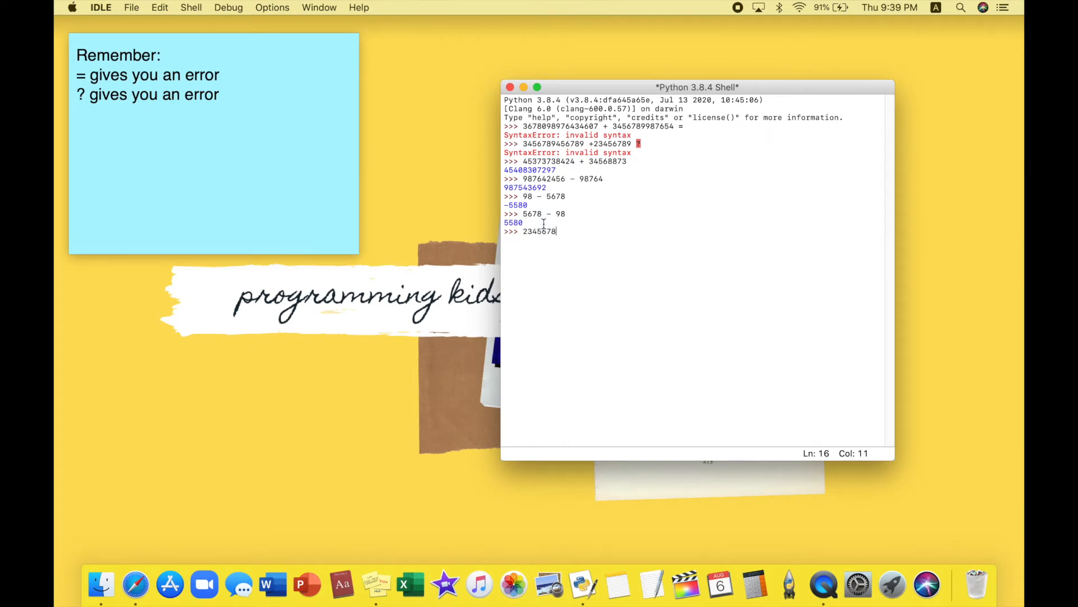
pyautogui.write('234567')
pyautogui.press('Return')
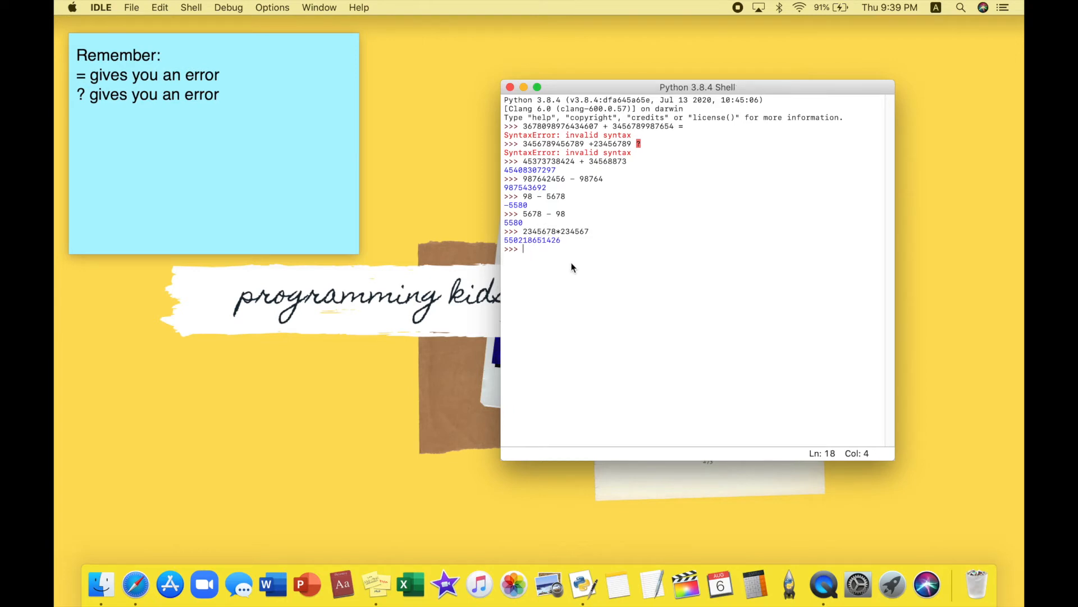
pyautogui.write('2345678*')
pyautogui.write('87654')
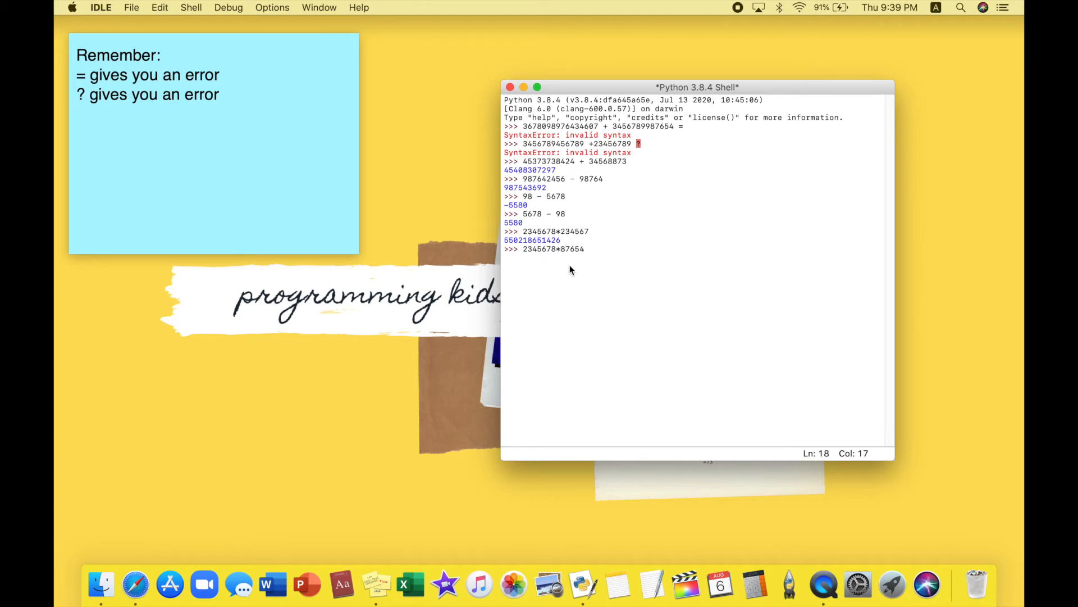
pyautogui.press('Return')
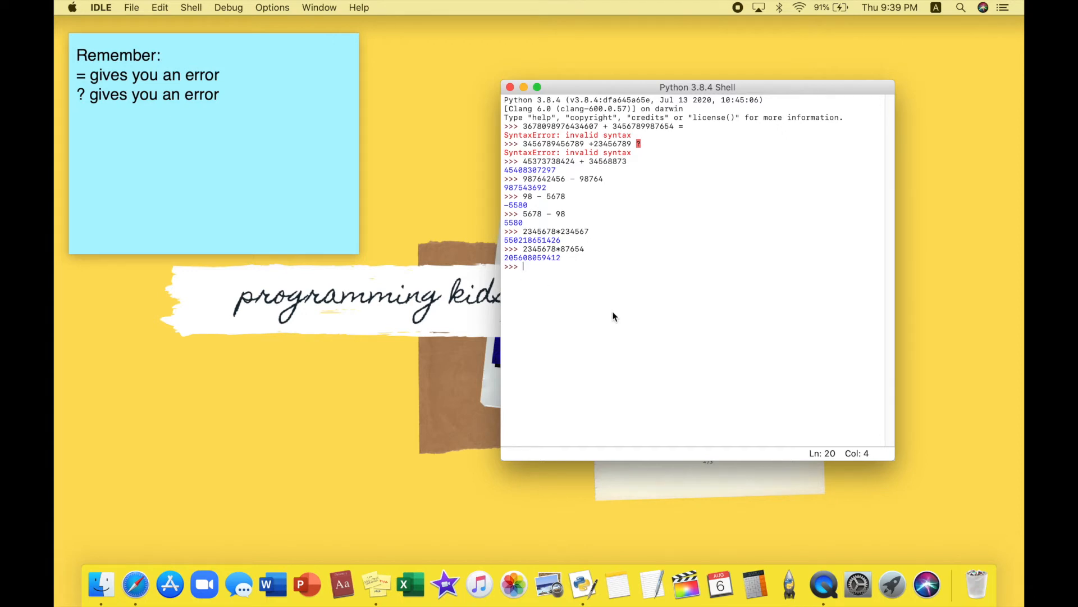
pyautogui.write('?')
# Step: Evaluate 2345678/45678 as 51.35246727089628 and 6/3 as 2.0
pyautogui.press('BackSpace')
pyautogui.write('2345678')
pyautogui.write('?')
pyautogui.press('BackSpace')
pyautogui.write('45678')
pyautogui.press('Return')
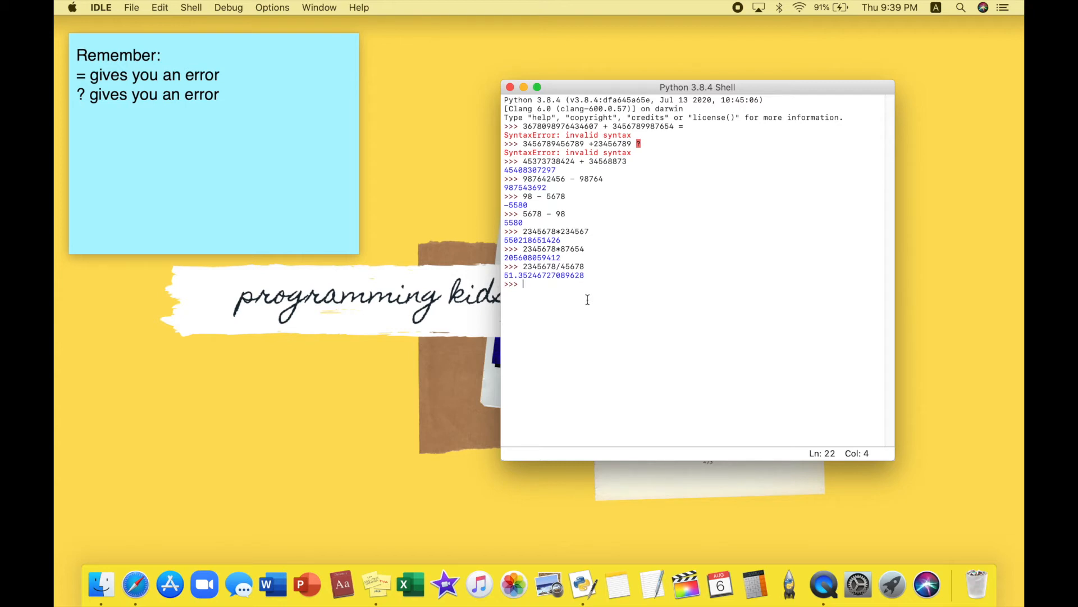
pyautogui.write('6')
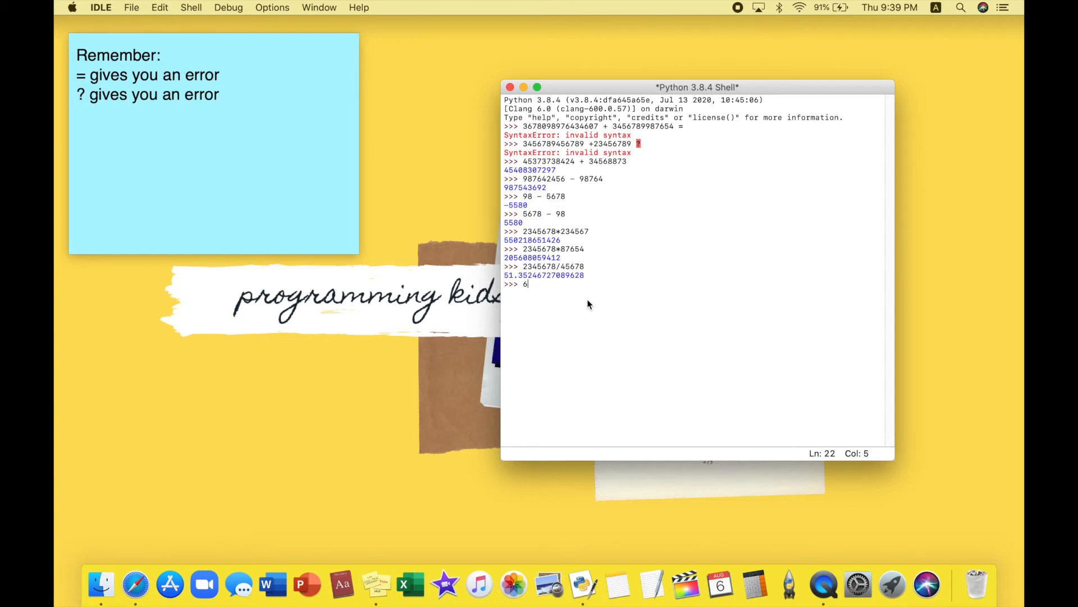
pyautogui.write('/3')
pyautogui.press('Return')
pyautogui.write('5 ')
pyautogui.write('_')
# Step: Highlight the -3 +7 part of 5 -3 +7 to point it out, then evaluate it as 9
pyautogui.press('BackSpace')
pyautogui.write('-')
pyautogui.write('3 ')
pyautogui.write('+')
pyautogui.write('7')
pyautogui.moveTo(528, 301); pyautogui.dragTo(556, 301)
pyautogui.click(532, 301)
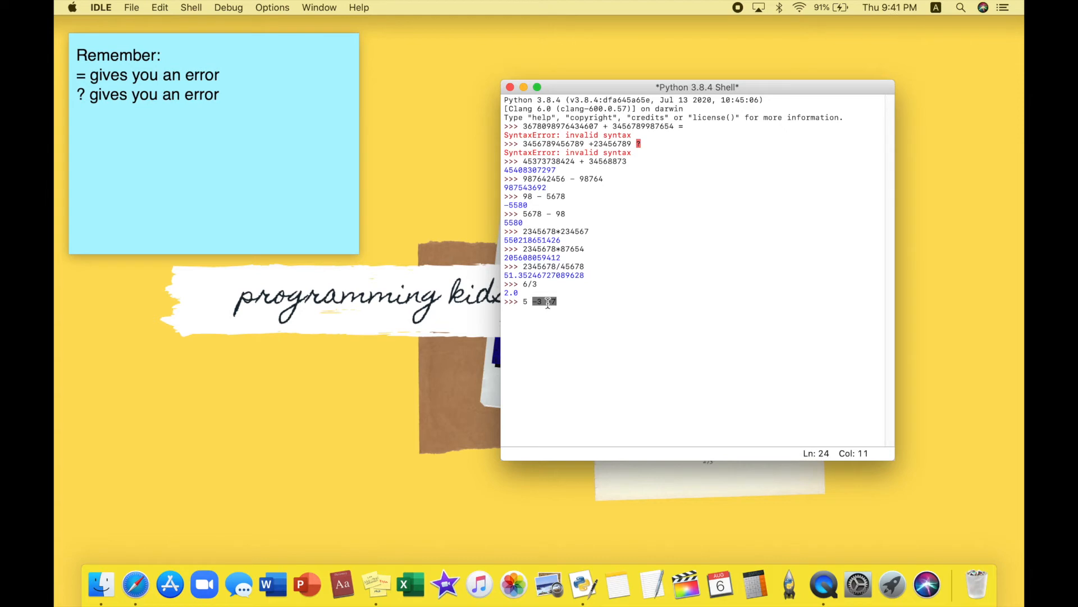
pyautogui.click(537, 301)
pyautogui.moveTo(536, 302); pyautogui.dragTo(567, 302)
pyautogui.click(537, 300)
pyautogui.click(563, 301)
pyautogui.press('Return')
pyautogui.write('=')
# Step: Correct the '=' to '+' and evaluate 5- (3+7), getting -5
pyautogui.press('BackSpace')
pyautogui.write('+7')
pyautogui.write(')')
pyautogui.press('Return')
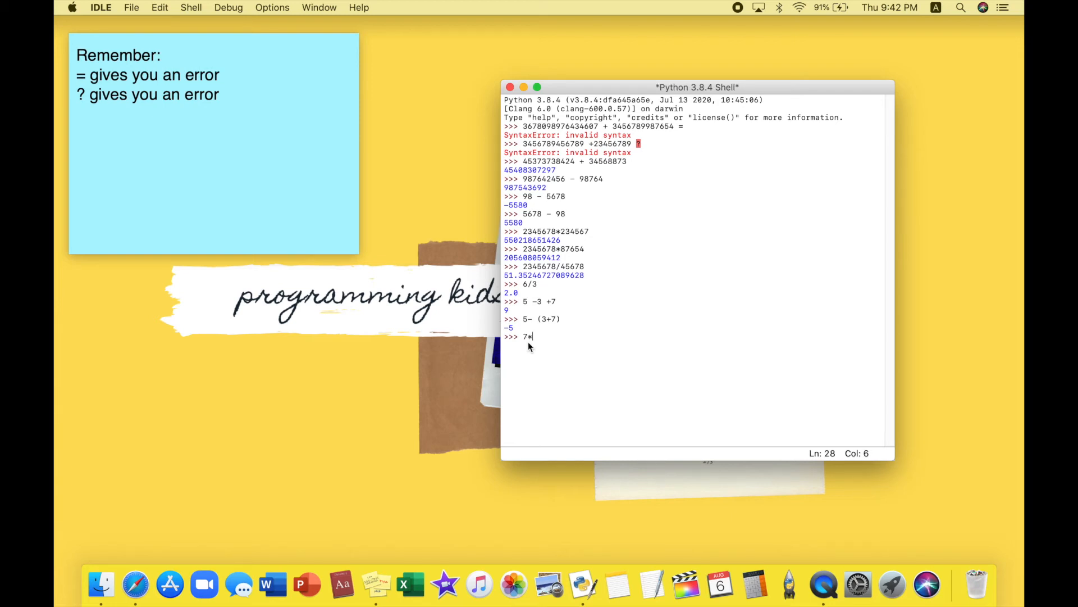
pyautogui.write('9+5')
# Step: Evaluate 7*9+5 and 5 +7 * 9, both giving 68, then return to the reminder note
pyautogui.press('Return')
pyautogui.write('*')
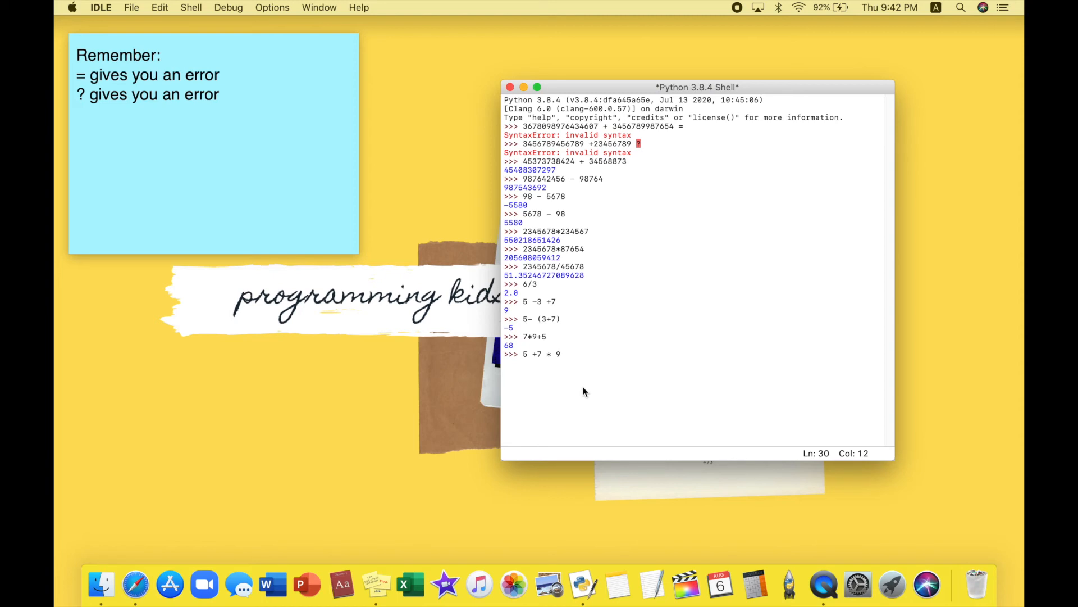
pyautogui.press('Return')
pyautogui.click(95, 116)
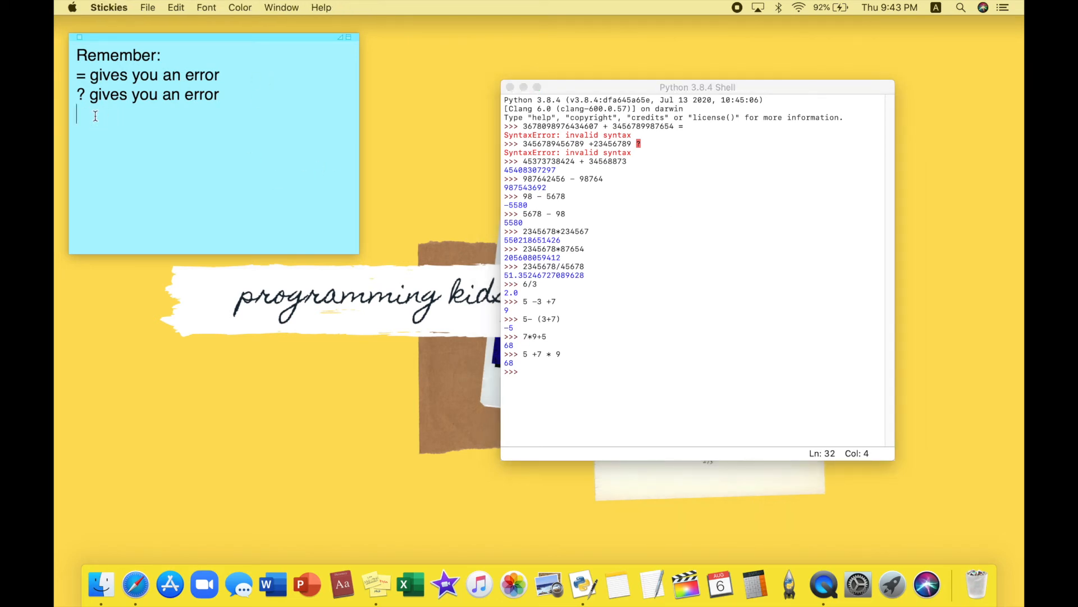
pyautogui.write('*8')
# Step: Write the note line '** = exponent (power of)', fixing the spacing and the 'pf' typo
pyautogui.press('BackSpace')
pyautogui.write('*')
pyautogui.write('=')
pyautogui.press('BackSpace')
pyautogui.press('BackSpace')
pyautogui.write('= ')
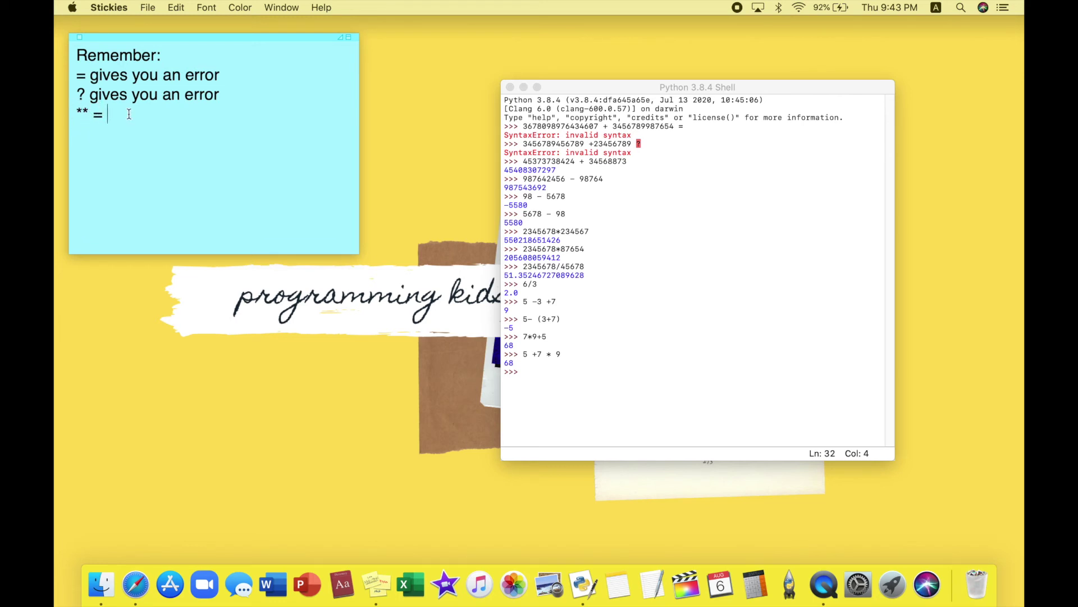
pyautogui.write('exp')
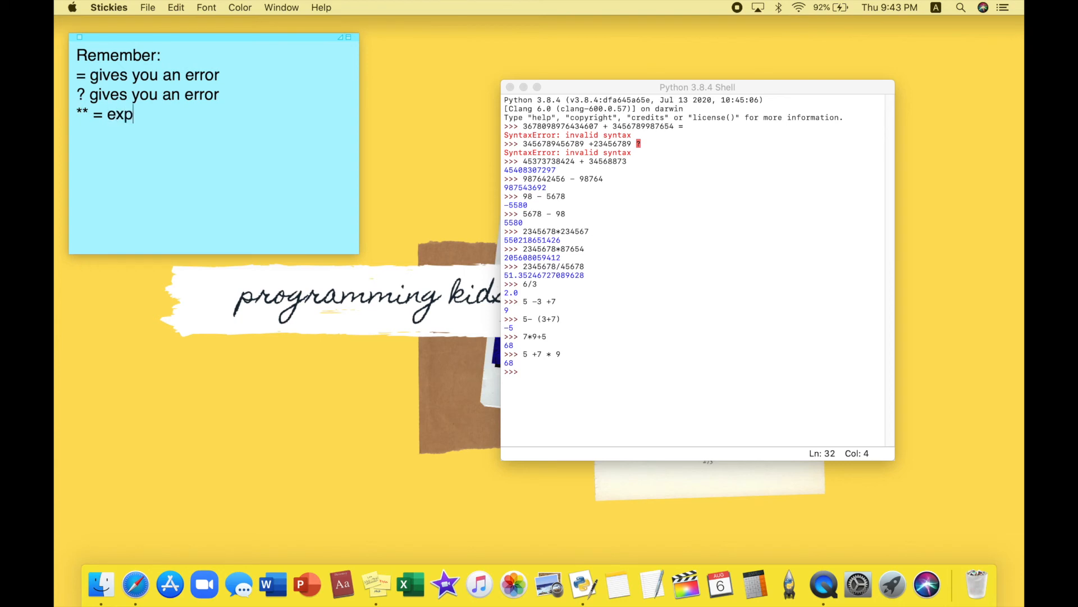
pyautogui.write('onent ')
pyautogui.write('(pow')
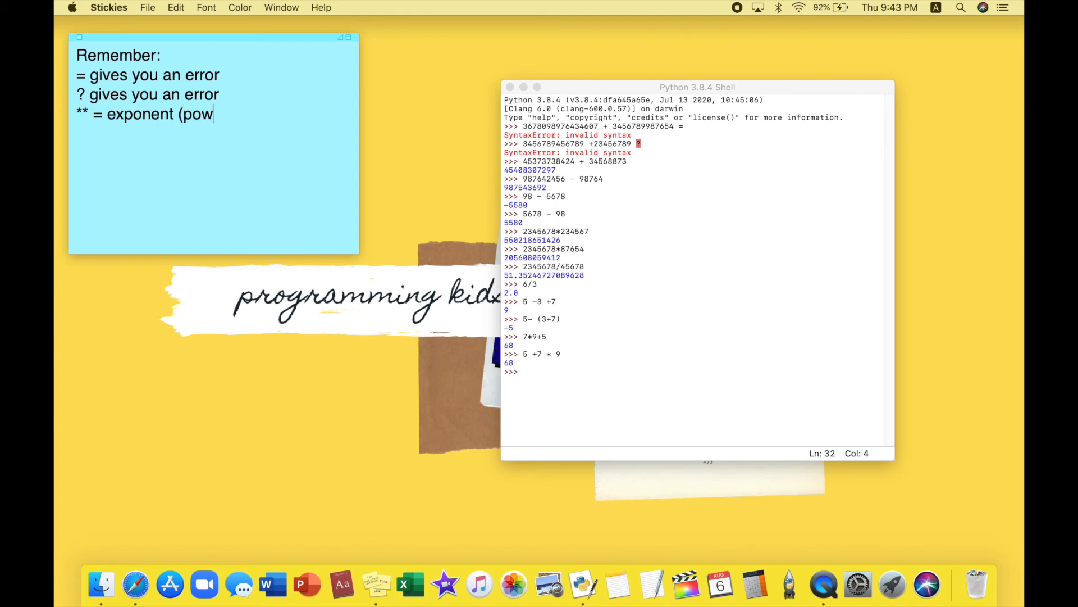
pyautogui.write('er pf')
pyautogui.write(')')
pyautogui.press('BackSpace')
pyautogui.press('BackSpace')
pyautogui.press('BackSpace')
pyautogui.write('of)')
# Step: Back in the Python shell, evaluate 4**2 and get 16
pyautogui.click(533, 372)
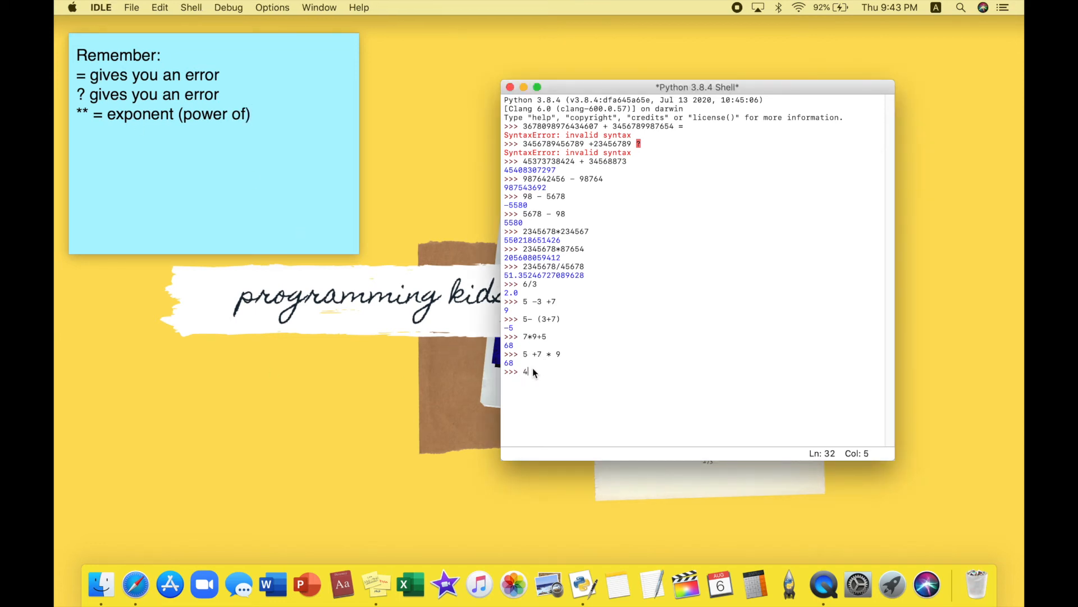
pyautogui.write('**')
pyautogui.write('2')
pyautogui.press('Return')
pyautogui.write('12345678')
pyautogui.write('**')
pyautogui.write('1234567')
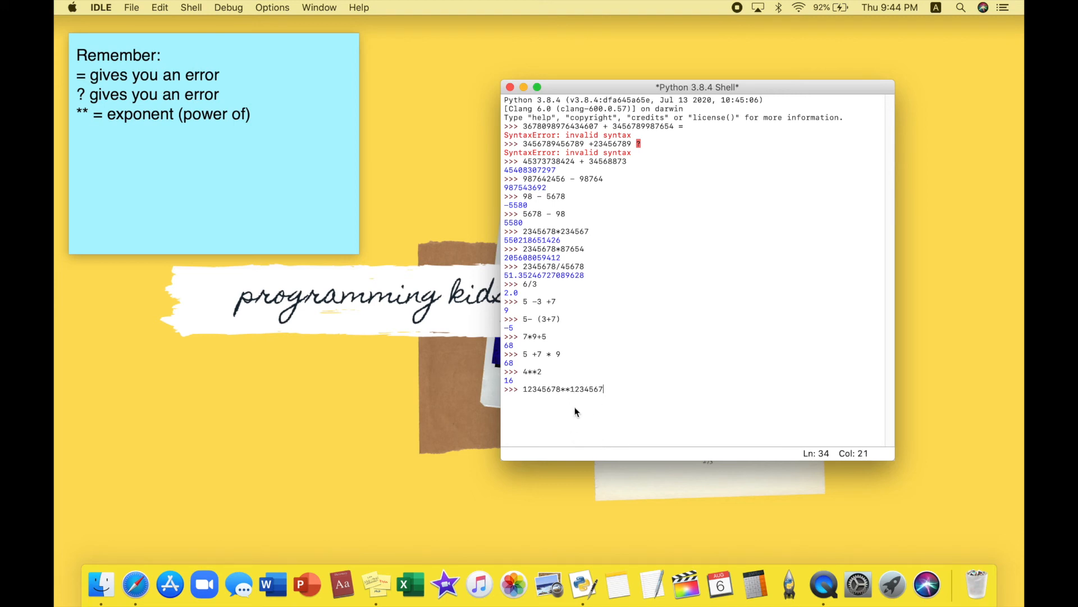
# Step: Run 12345678**1234567 and, while it hangs, reselect the expression and try Return again
pyautogui.press('Return')
pyautogui.click(604, 390)
pyautogui.moveTo(605, 388); pyautogui.dragTo(522, 391)
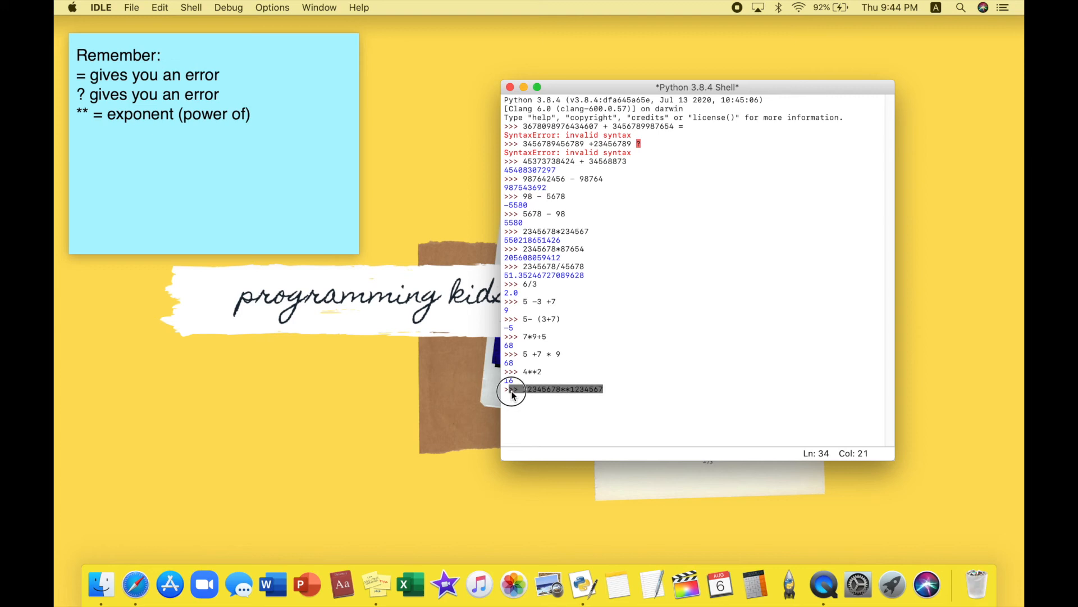
pyautogui.press('Return')
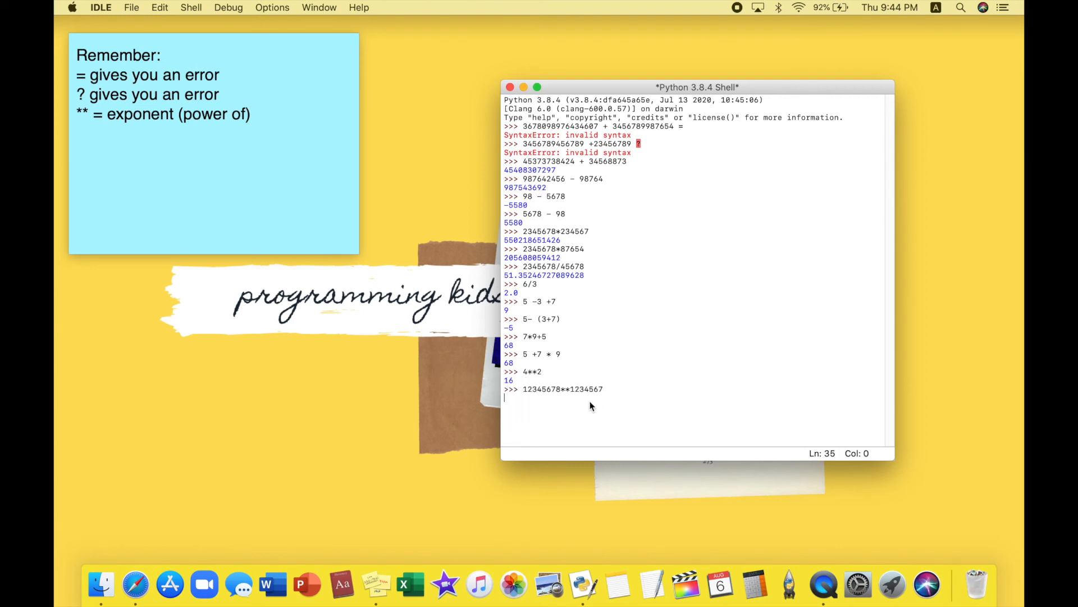
pyautogui.press('BackSpace')
# Step: Retry running the stuck calculation line, select it whole, then clear the selection
pyautogui.click(614, 389)
pyautogui.press('Return')
pyautogui.tripleClick(513, 389)
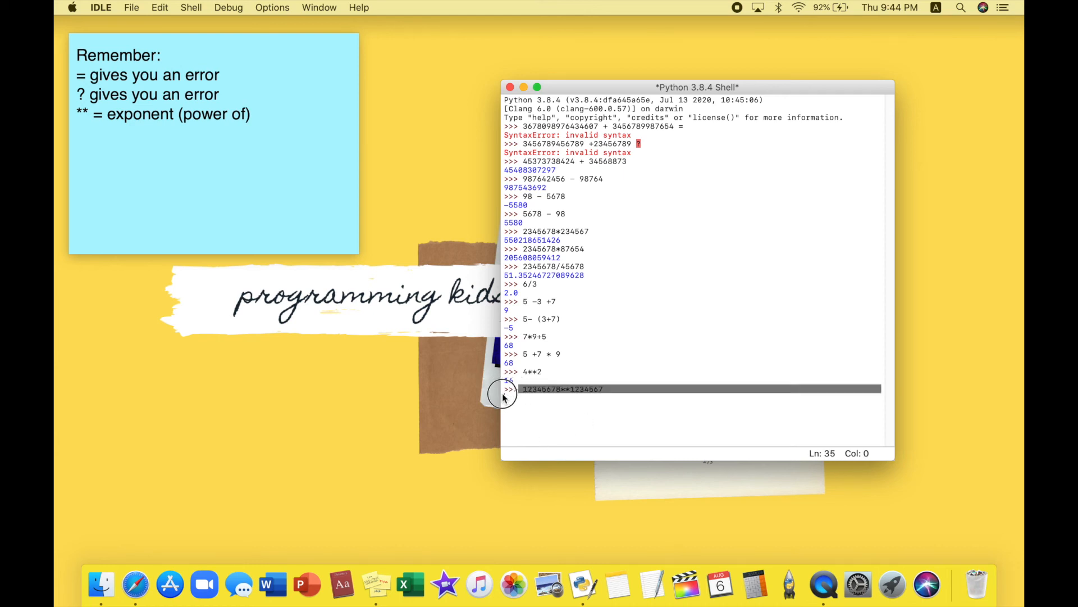
pyautogui.click(505, 399)
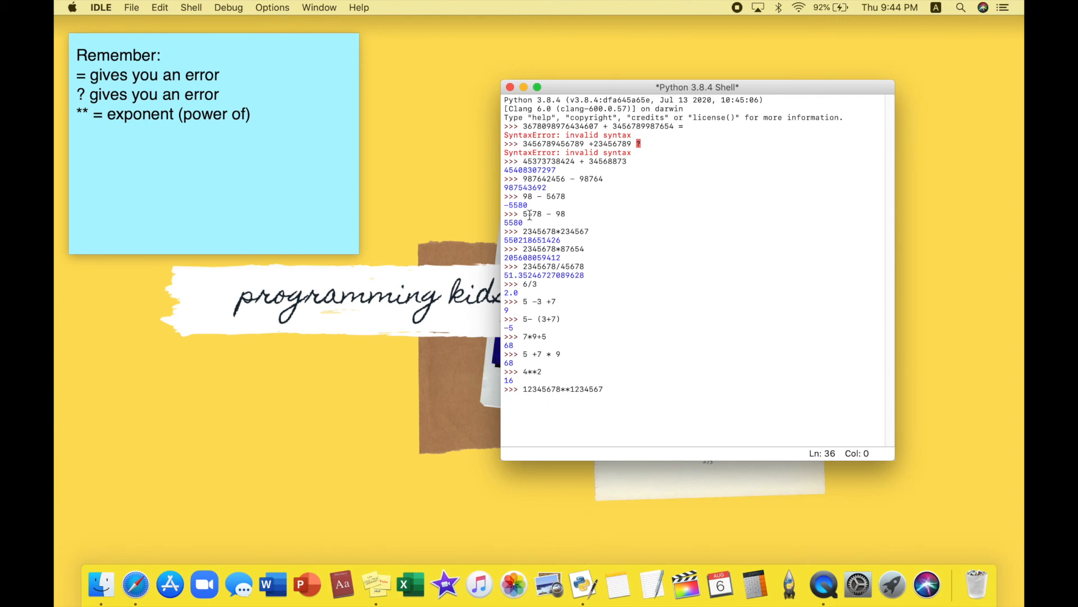
pyautogui.write('3')
pyautogui.write('+5')
# Step: Kill the running program, relaunch IDLE for a fresh shell and move its window right
pyautogui.click(510, 86)
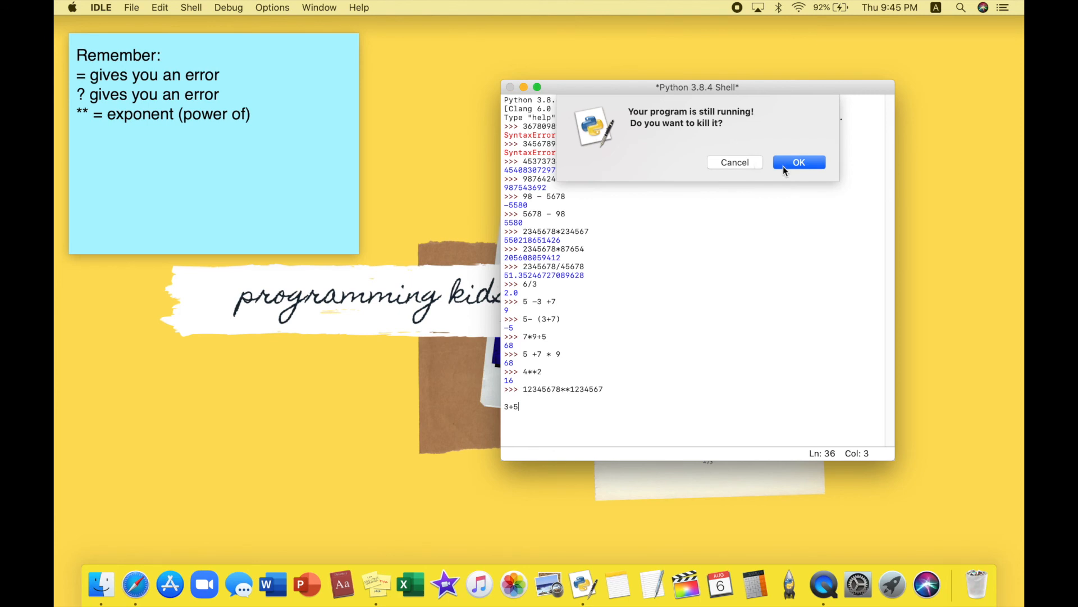
pyautogui.click(799, 162)
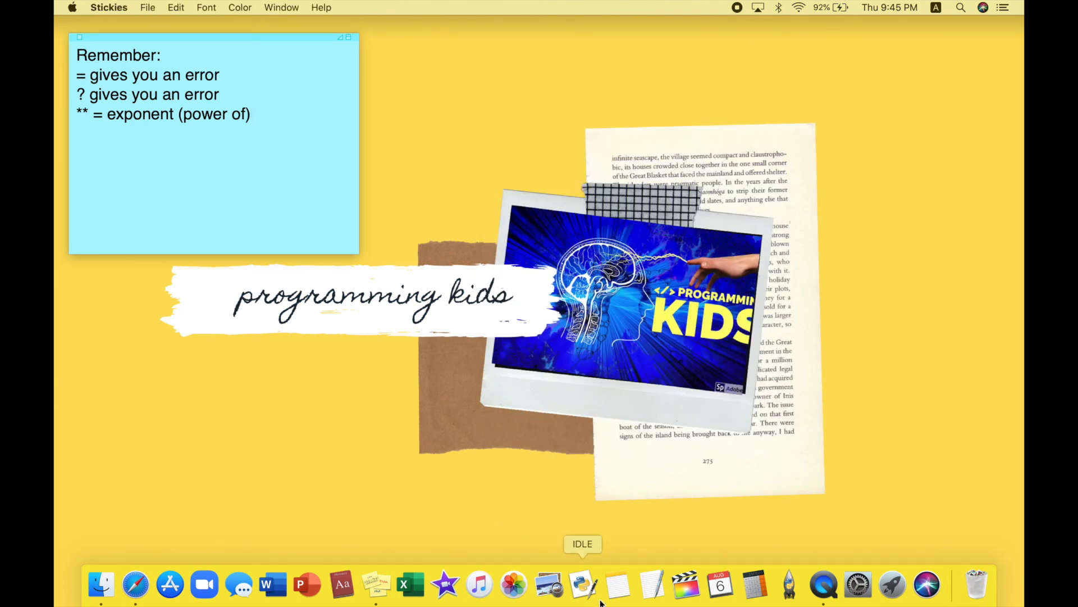
pyautogui.click(584, 583)
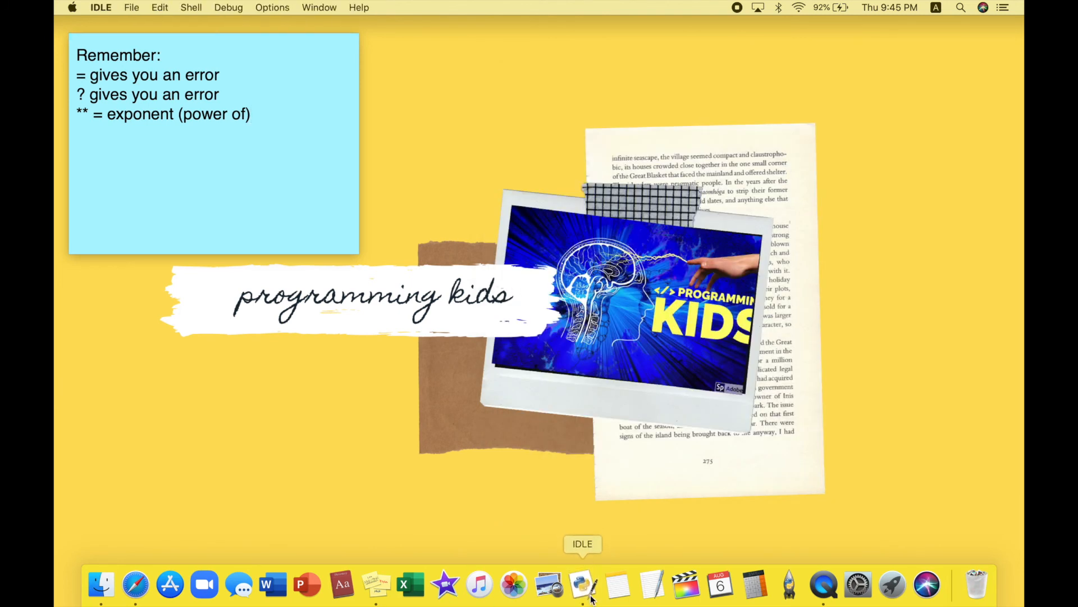
pyautogui.moveTo(130, 23); pyautogui.dragTo(492, 11)
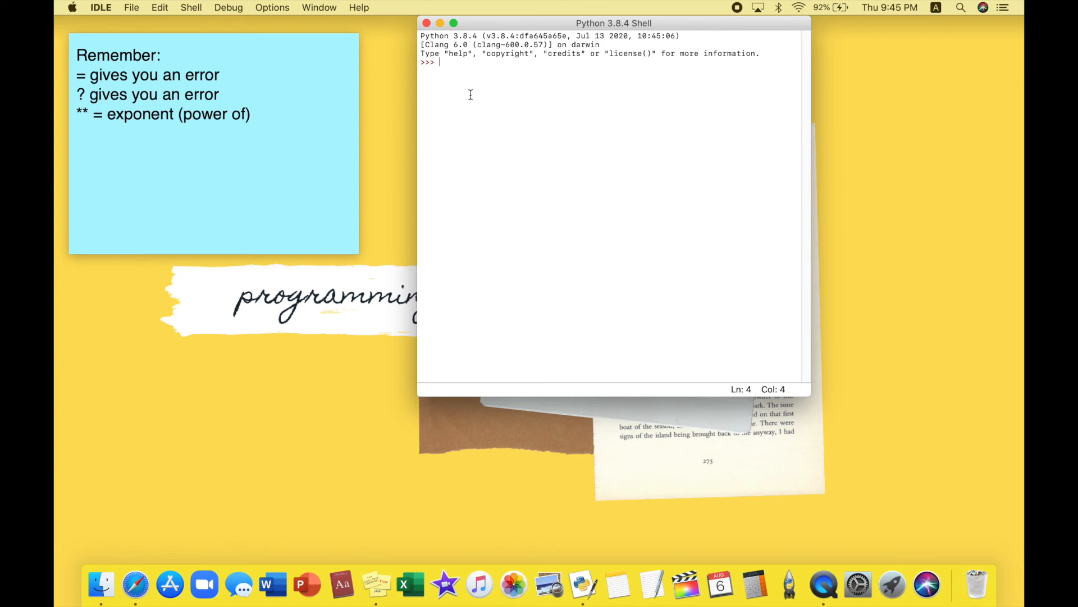
pyautogui.write('6789**456')
# Step: Evaluate 3456789**456, printing a very long integer across the shell
pyautogui.press('Return')
pyautogui.scroll(10, 470, 94)
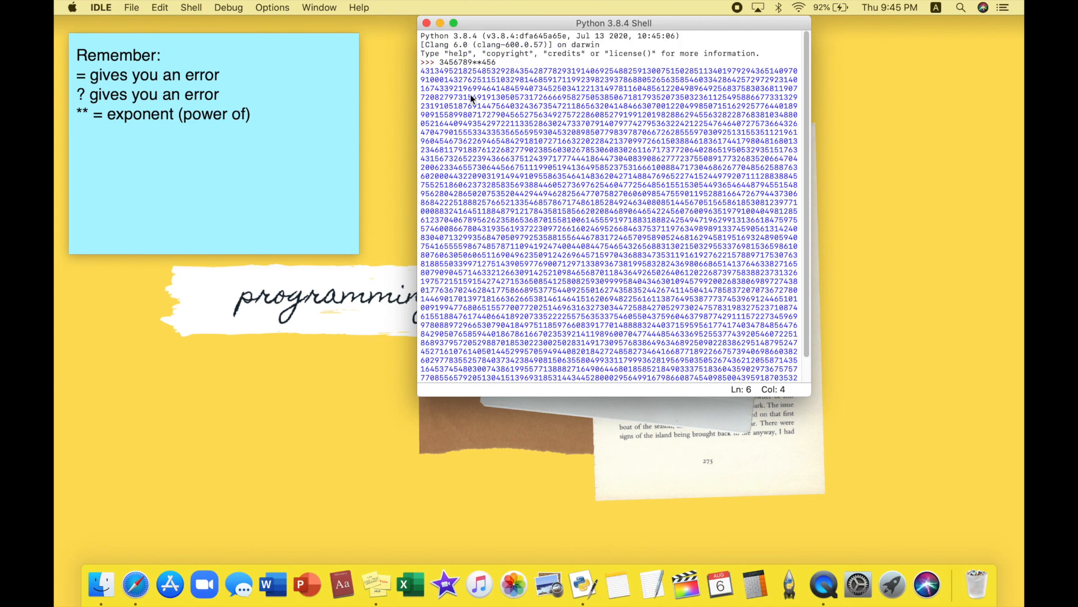
pyautogui.scroll(-2, 471, 94)
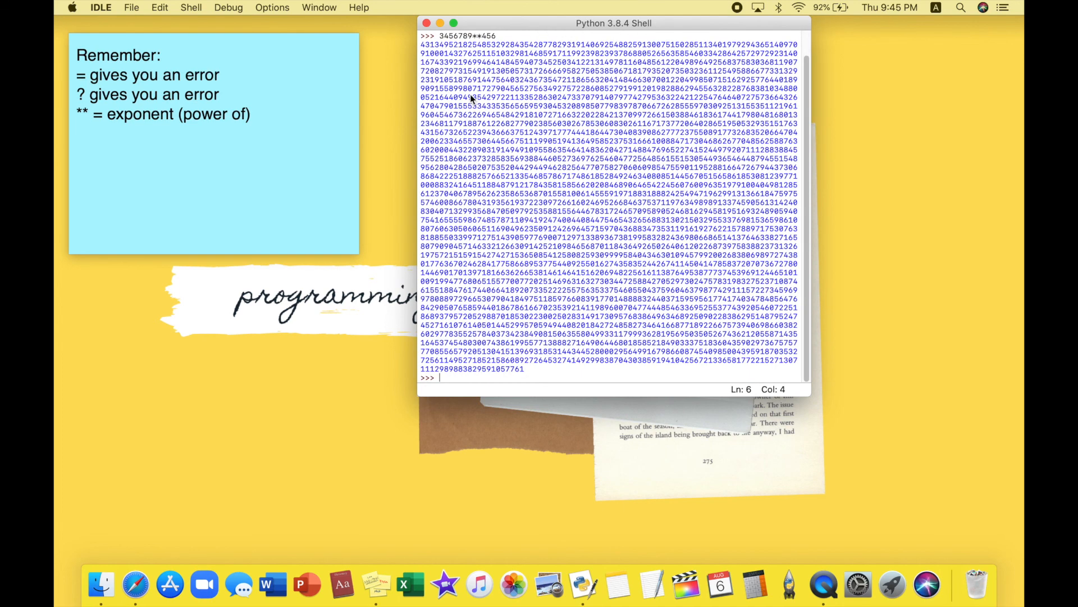
pyautogui.scroll(2, 471, 93)
pyautogui.scroll(-3, 454, 83)
pyautogui.scroll(2, 453, 82)
pyautogui.scroll(-2, 453, 83)
pyautogui.scroll(3, 465, 220)
pyautogui.scroll(-3, 466, 220)
pyautogui.write('2345678990')
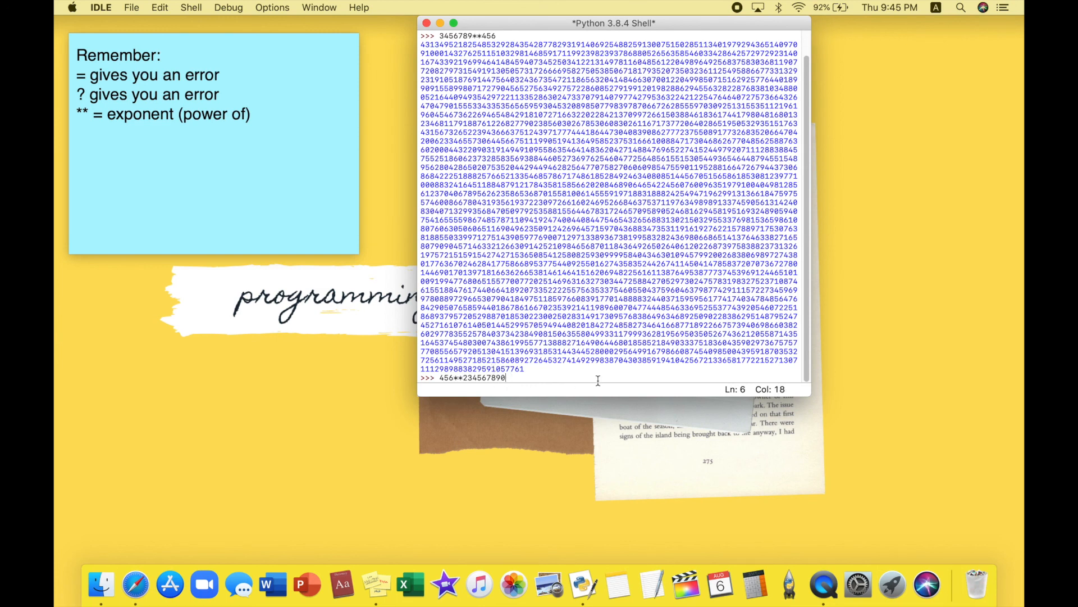
# Step: Run 456**234567890, retry Return while it hangs, then close the shell mid-calculation
pyautogui.press('Return')
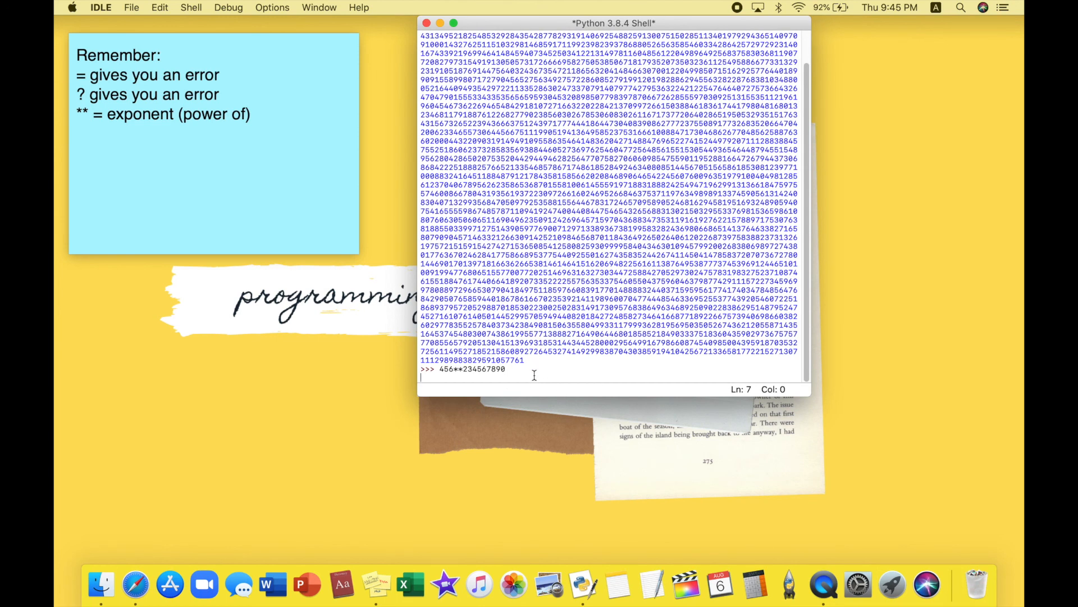
pyautogui.click(520, 371)
pyautogui.press('Return')
pyautogui.scroll(2, 519, 122)
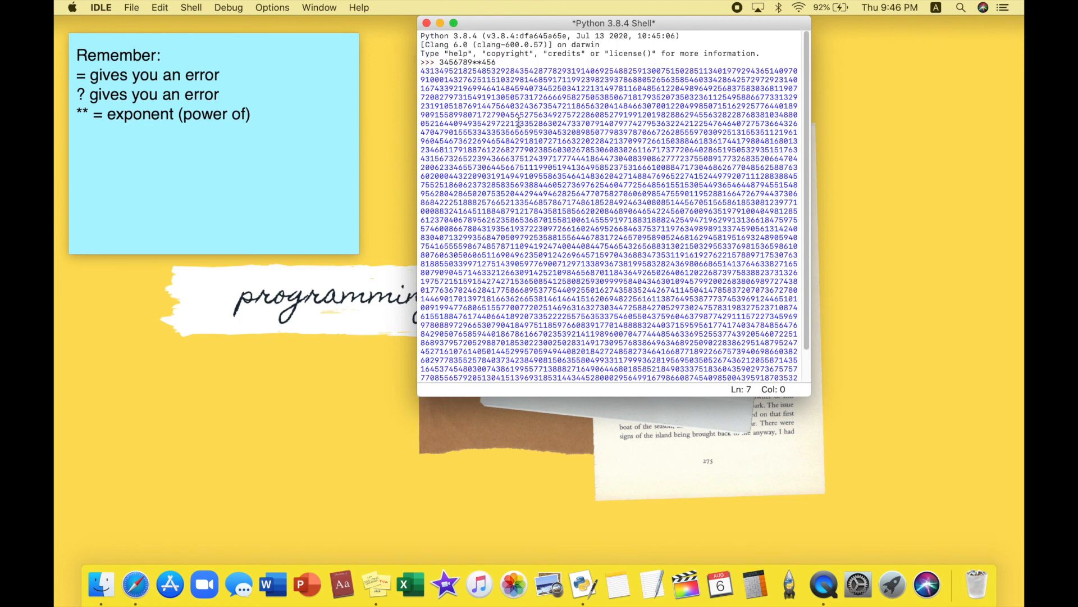
pyautogui.moveTo(439, 66); pyautogui.dragTo(499, 61)
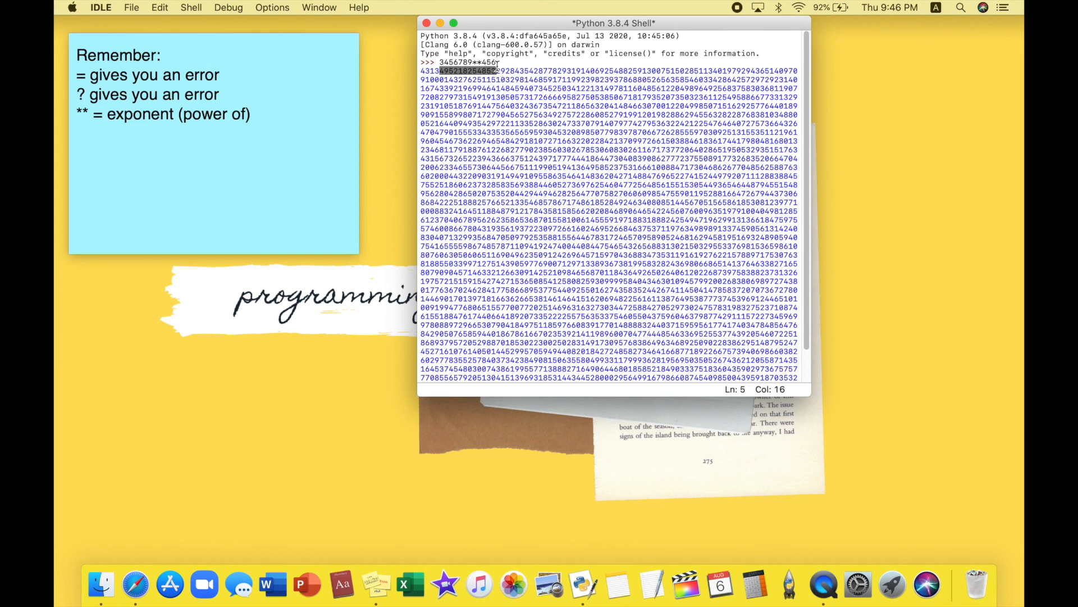
pyautogui.scroll(-2, 498, 67)
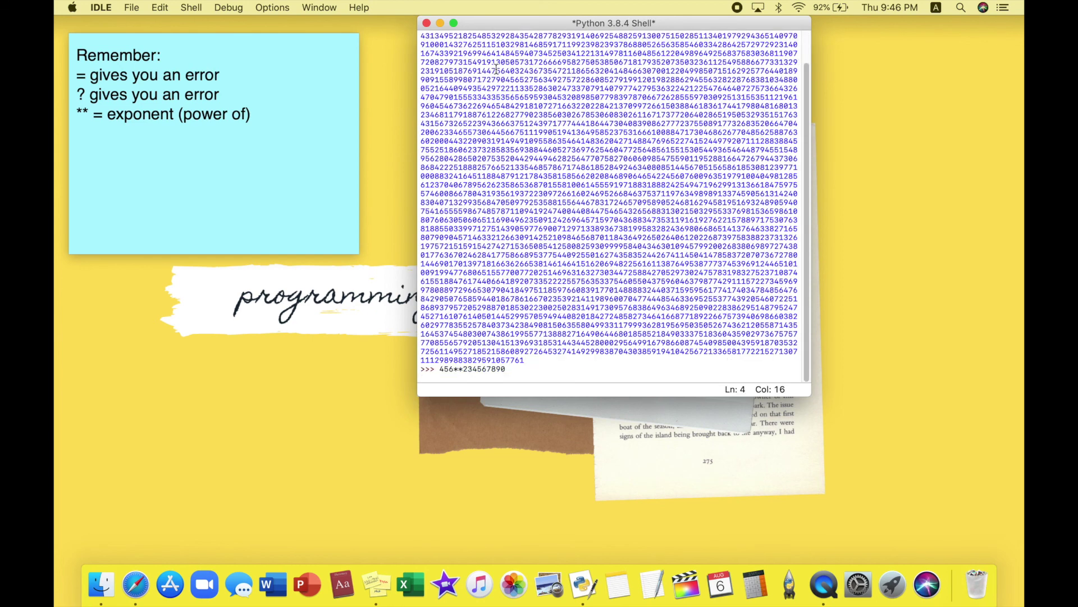
pyautogui.click(427, 23)
pyautogui.click(715, 77)
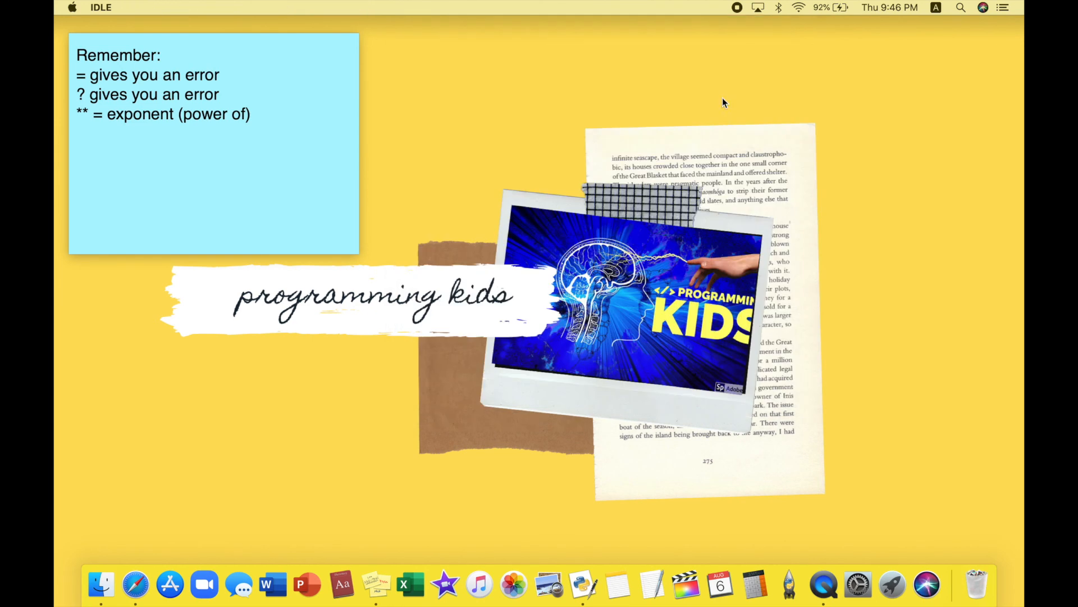
pyautogui.click(583, 584)
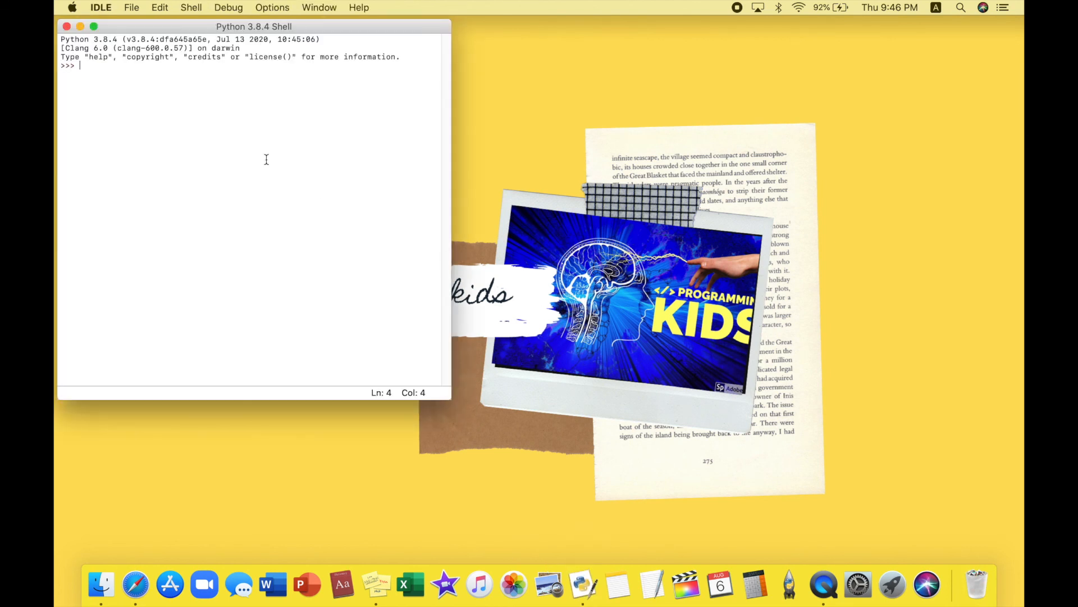
pyautogui.moveTo(257, 29); pyautogui.dragTo(655, 37)
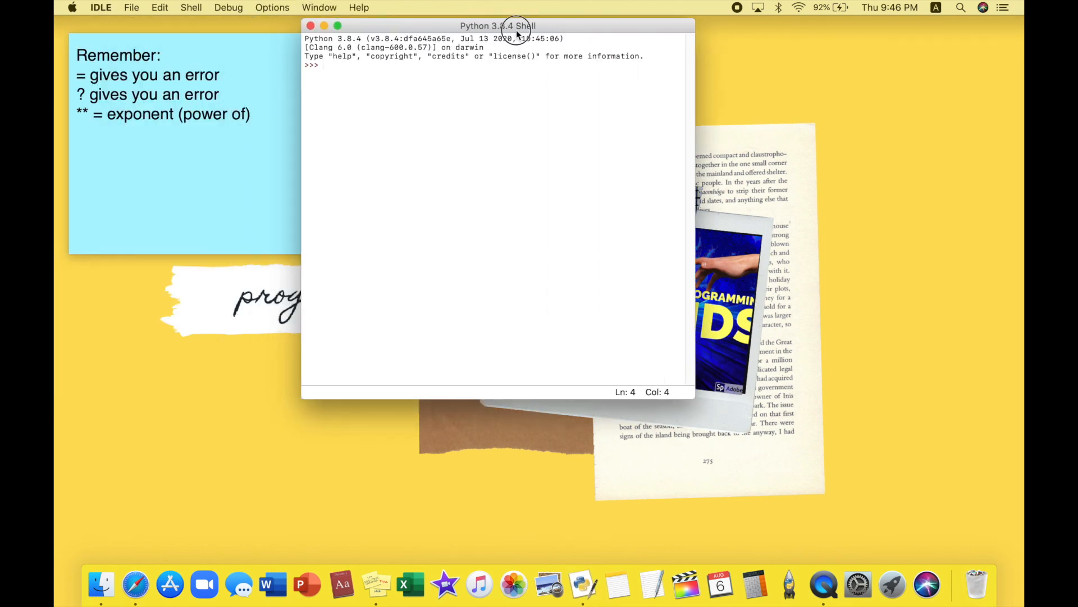
pyautogui.write('34567345678')
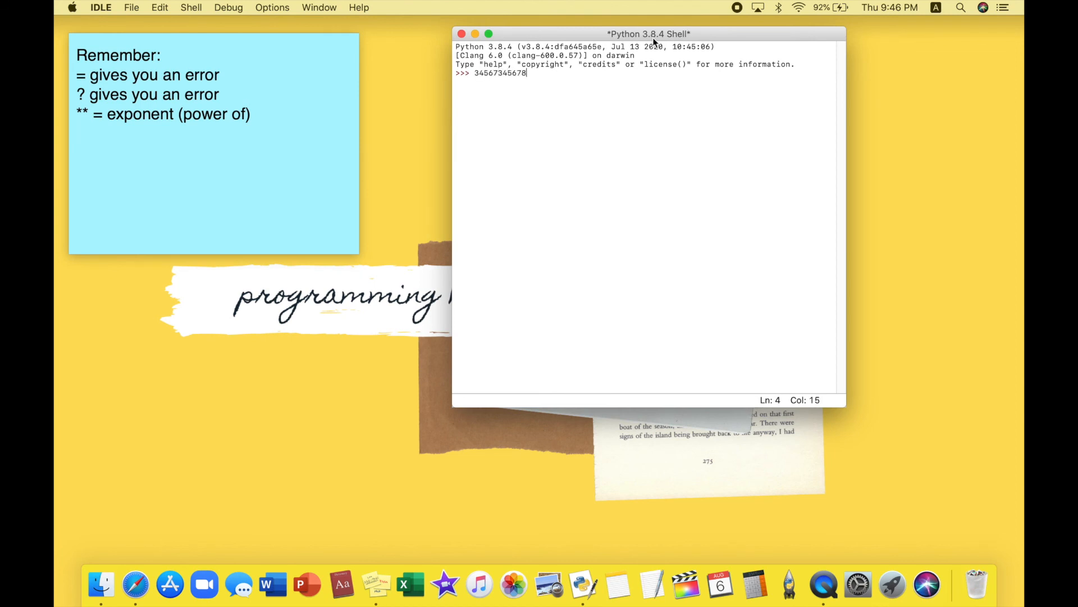
pyautogui.write('**3456')
pyautogui.press('Return')
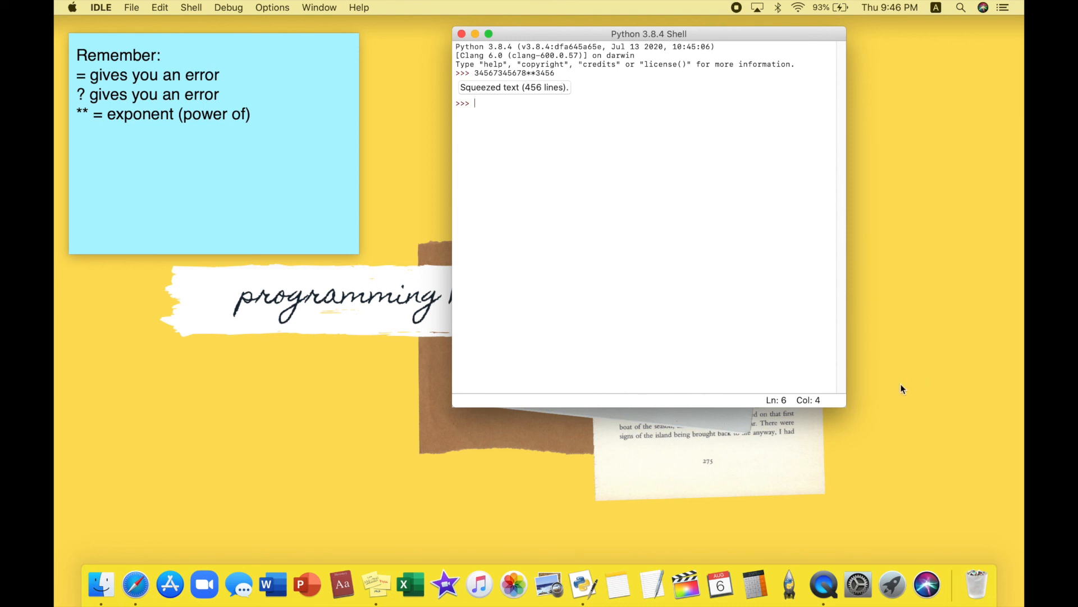
pyautogui.moveTo(846, 408)
pyautogui.mouseDown()
pyautogui.moveTo(953, 552)
pyautogui.moveTo(822, 530)
pyautogui.mouseUp()
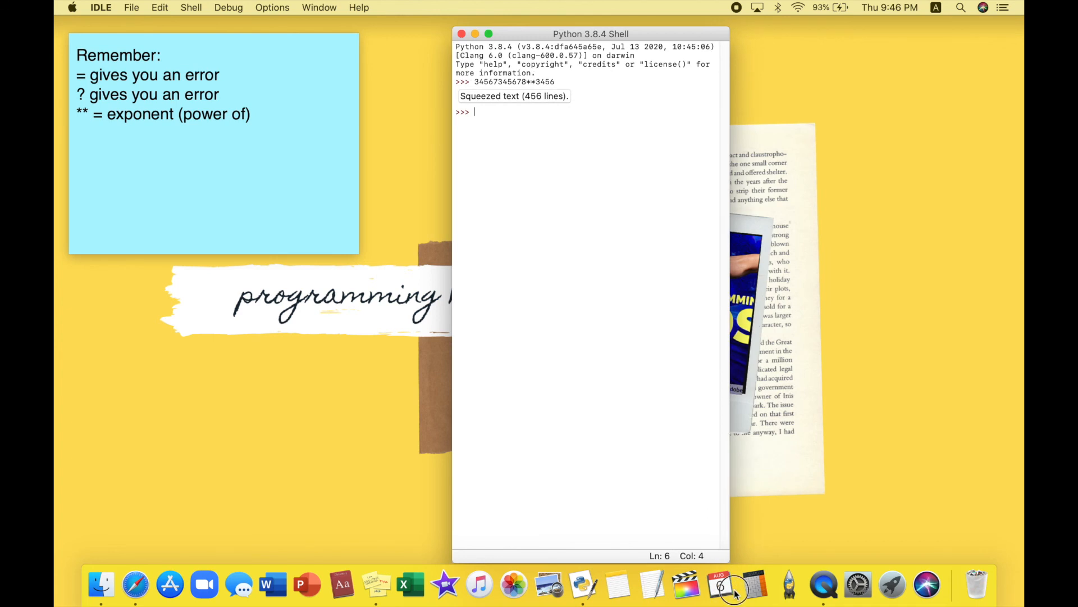
# Step: Resize the shell and evaluate 456**456, printing its long result below the squeezed block
pyautogui.moveTo(822, 529)
pyautogui.mouseDown()
pyautogui.moveTo(951, 551)
pyautogui.moveTo(901, 402)
pyautogui.moveTo(898, 420)
pyautogui.mouseUp()
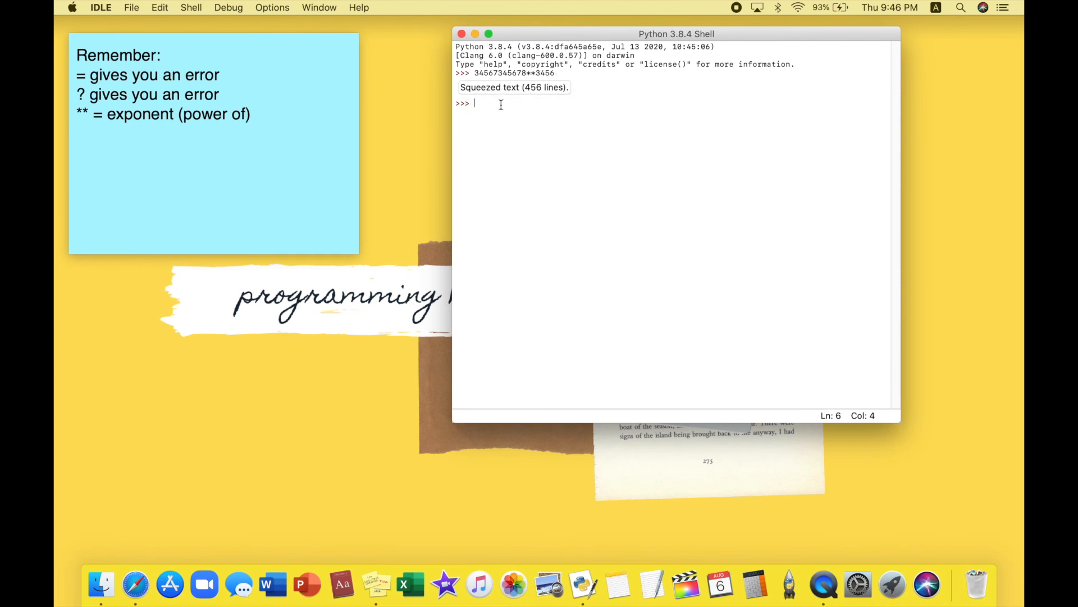
pyautogui.write('6')
pyautogui.write('**3')
pyautogui.write('456')
pyautogui.press('Return')
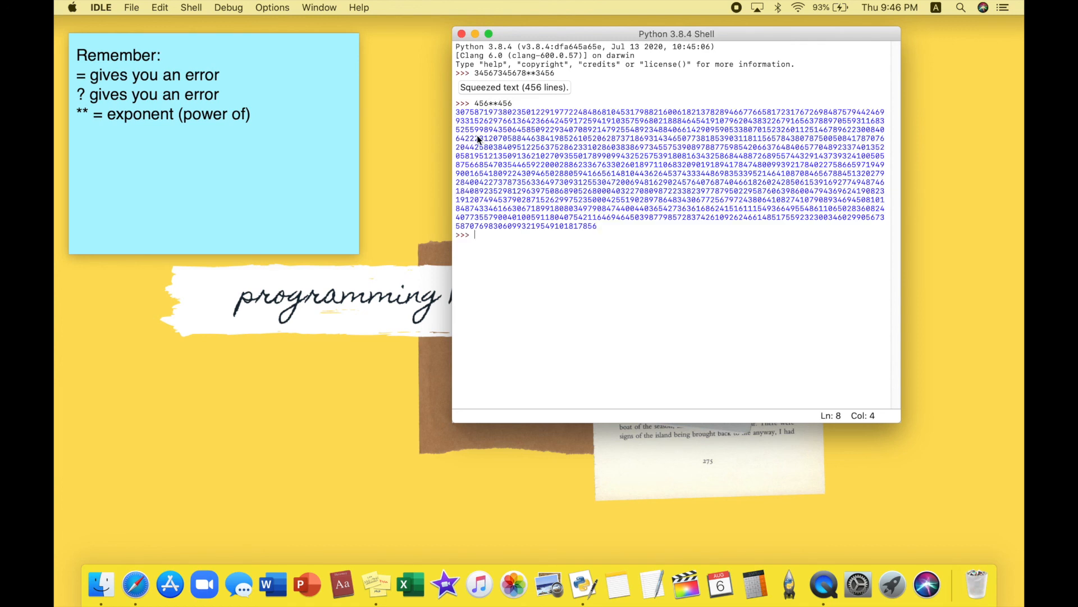